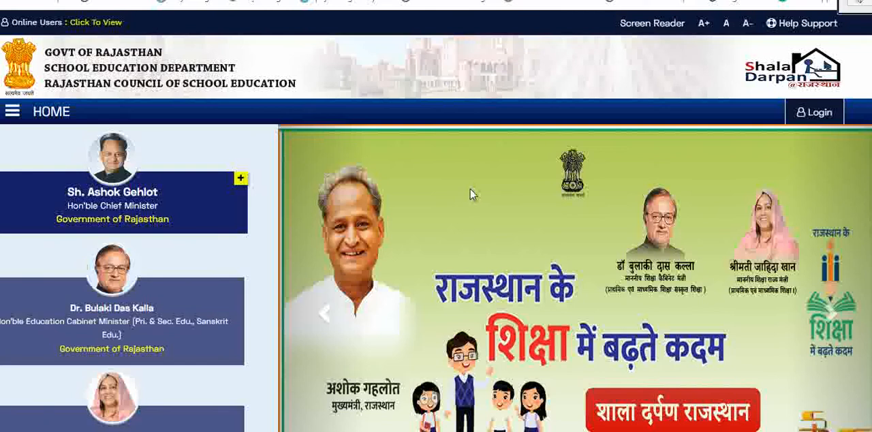
Step: Find the Scholarships service among the scheme tiles on the ShalaDarpan home page and open its portal
scroll(473, 197, "down", 3)
scroll(476, 195, "down", 5)
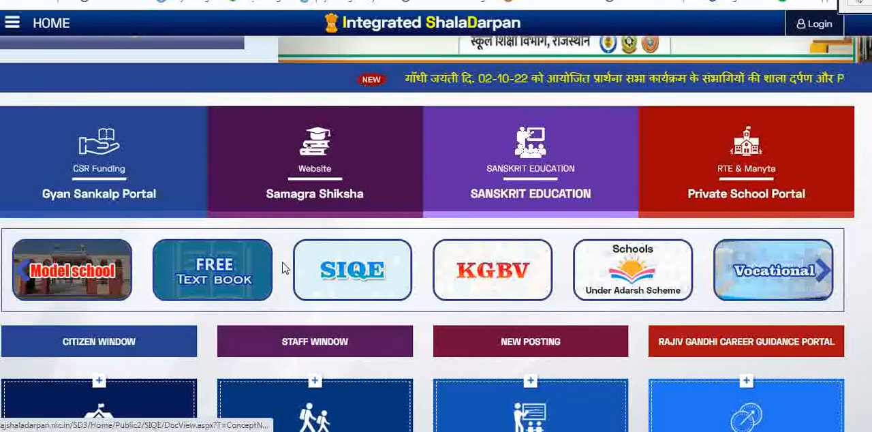
left_click(823, 272)
left_click(823, 271)
left_click(824, 272)
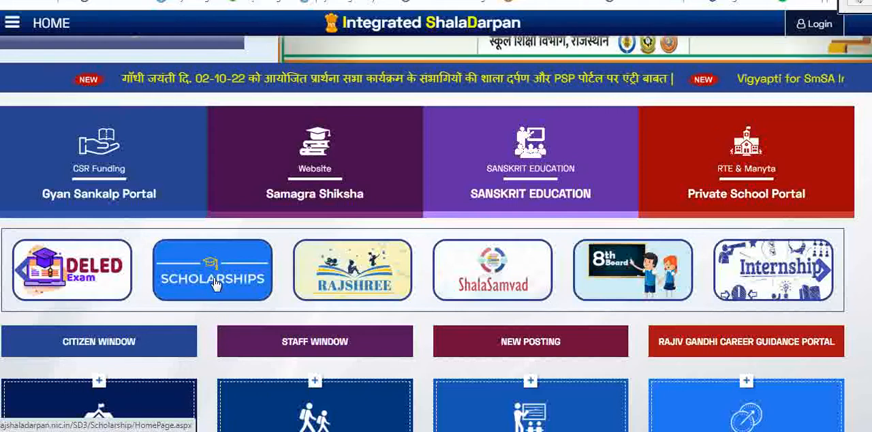
left_click(214, 281)
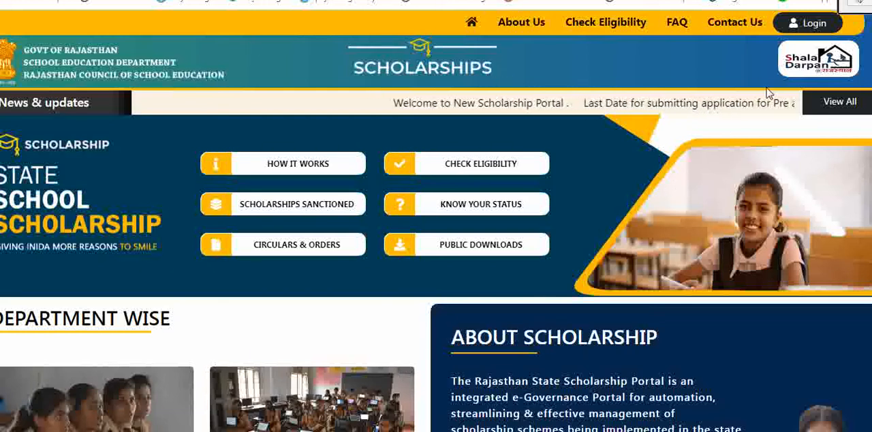
Step: Log in to the scholarship portal as Incharge with the staff ID, NIC school code, staff window password and captcha
left_click(811, 28)
scroll(222, 208, "down", 1)
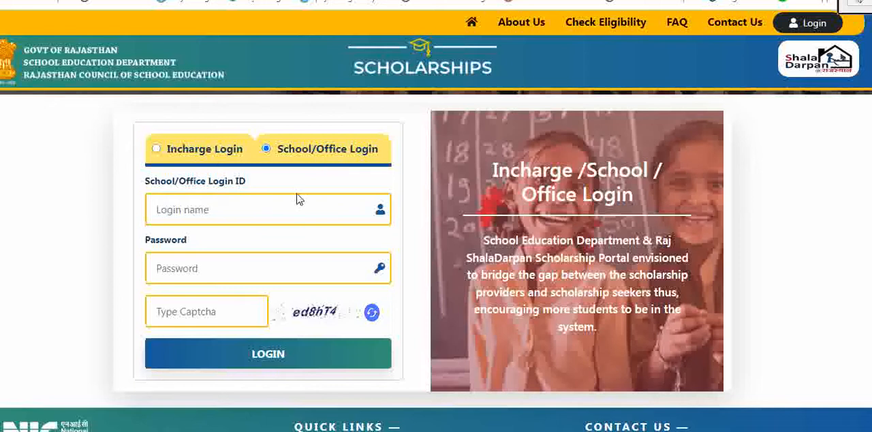
left_click(157, 148)
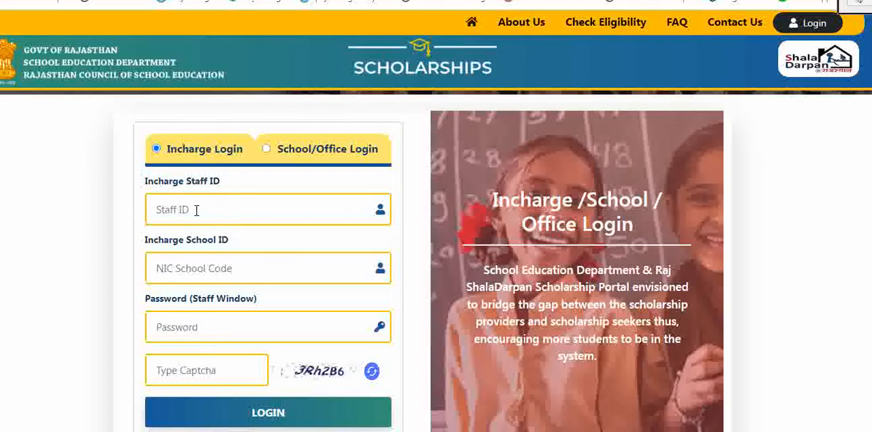
left_click(226, 269)
left_click(223, 326)
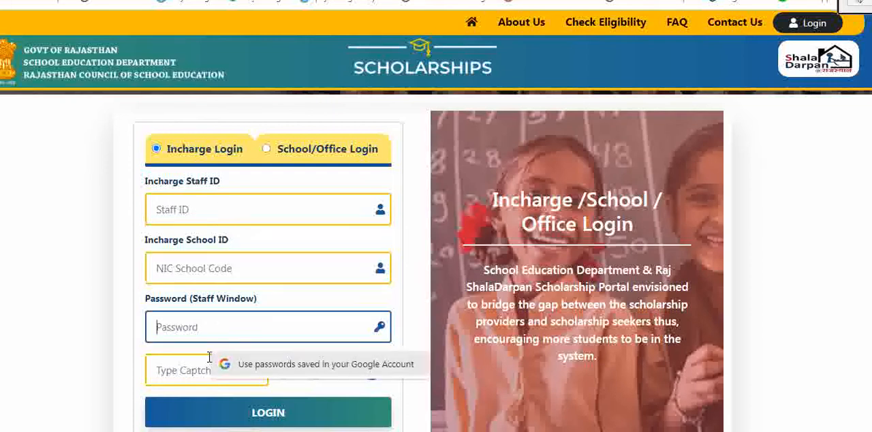
left_click(182, 374)
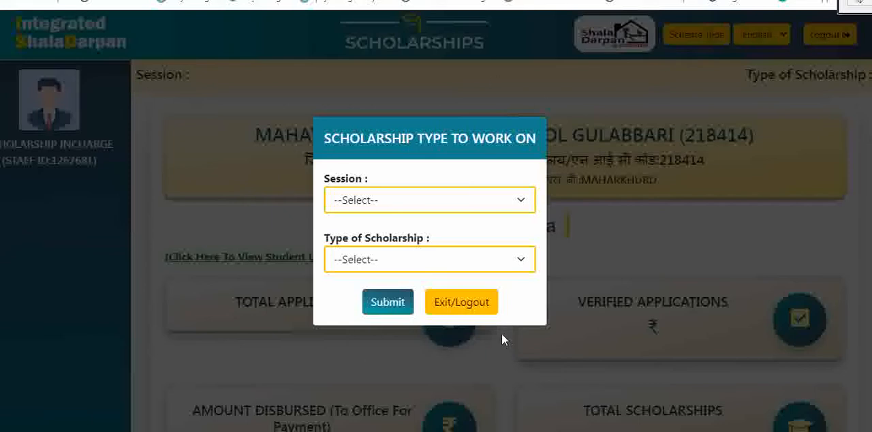
Step: Set the working session to 2022-23 and the scholarship type to Pre Matric, and submit the choice
left_click(490, 203)
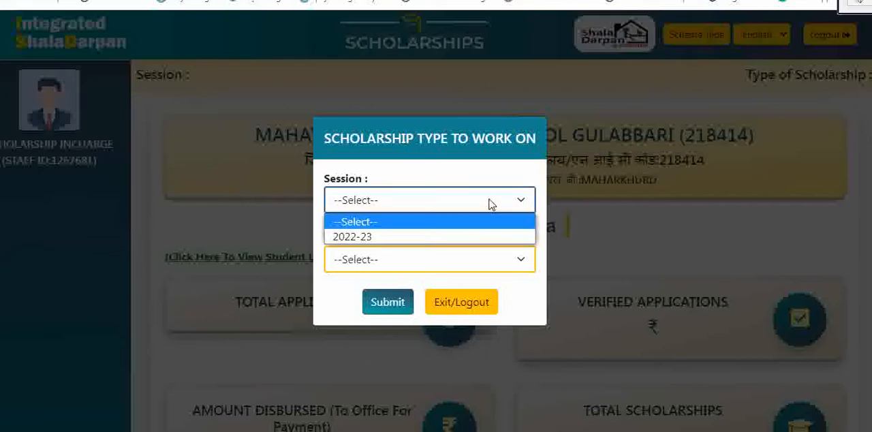
left_click(391, 237)
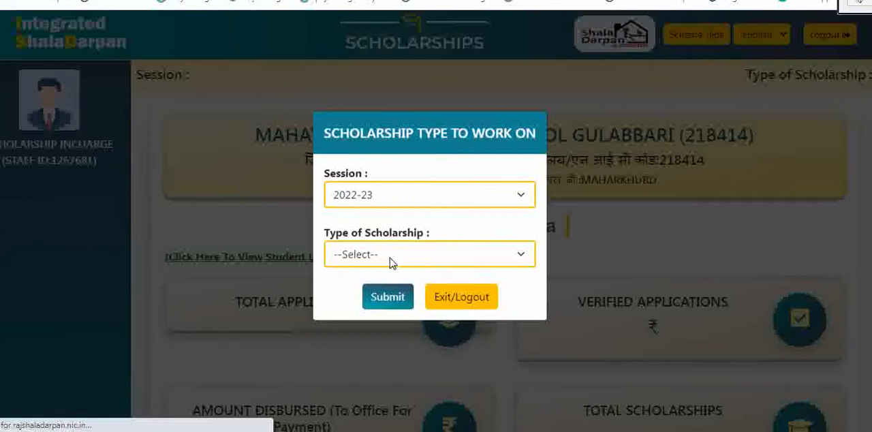
left_click(400, 262)
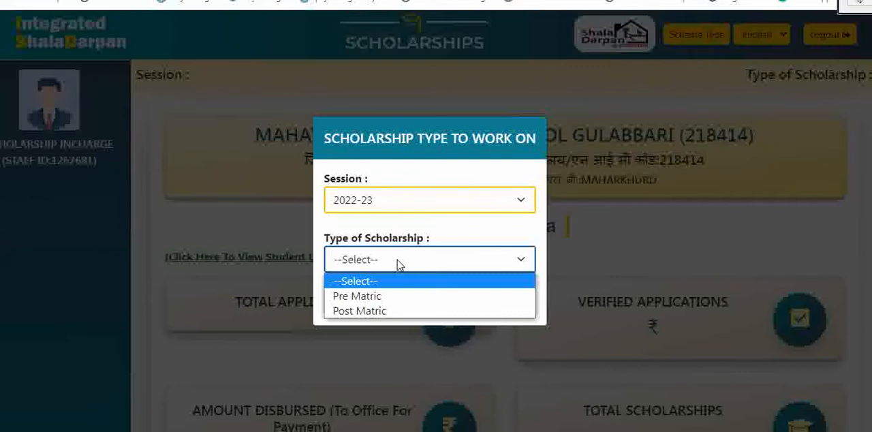
left_click(393, 297)
left_click(394, 300)
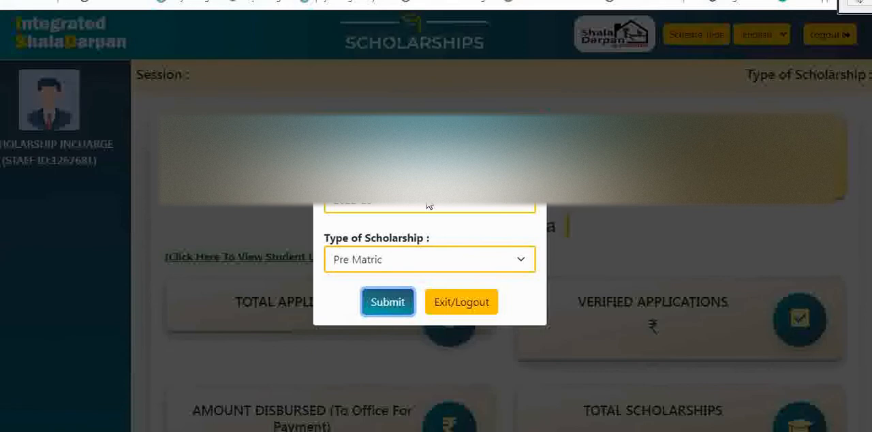
Step: Open the fresh scheme application page and show students for Pre Matric Scholarship for SC Students (Class 6 to 8)
scroll(429, 164, "down", 2)
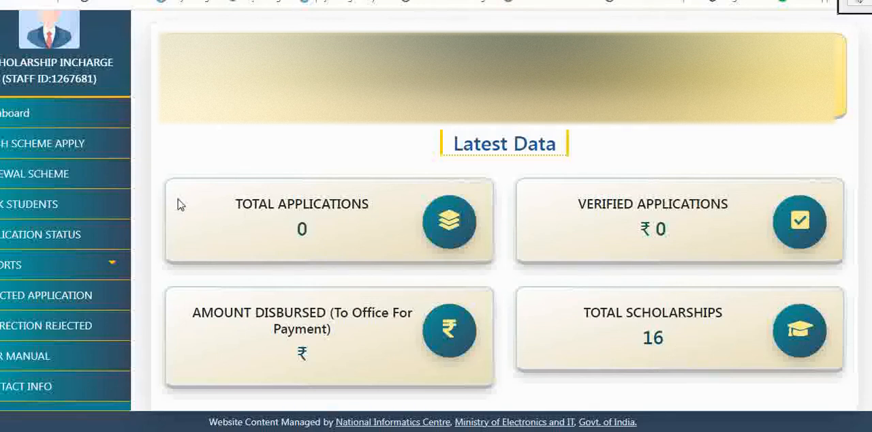
left_click(33, 149)
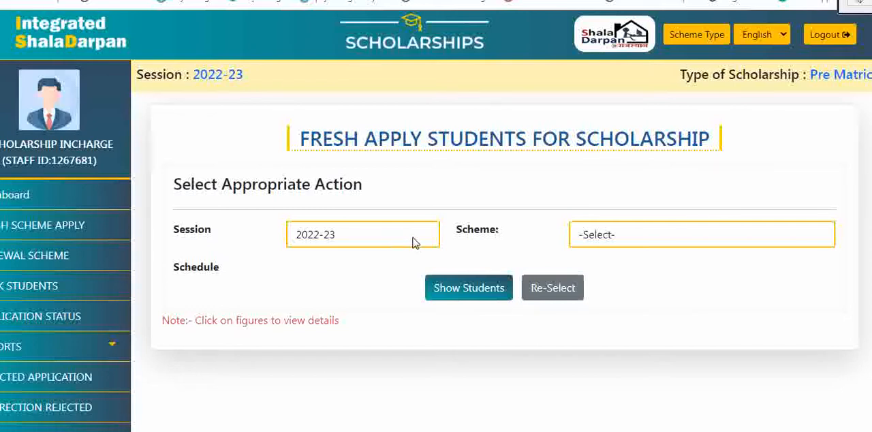
left_click(667, 239)
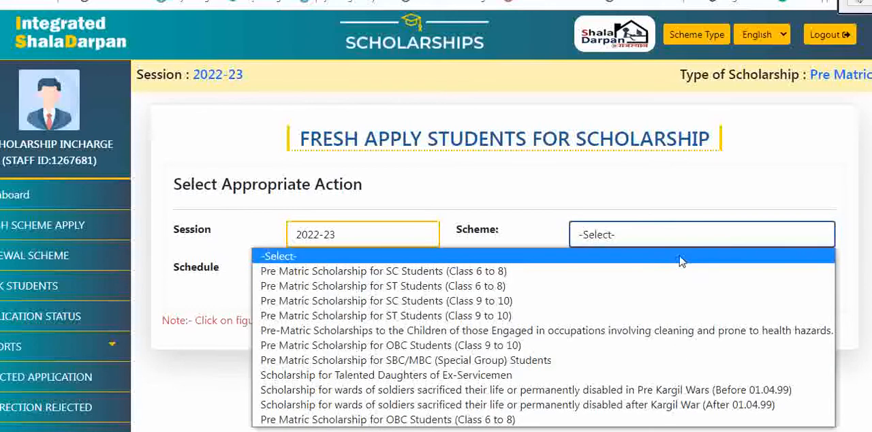
left_click(481, 272)
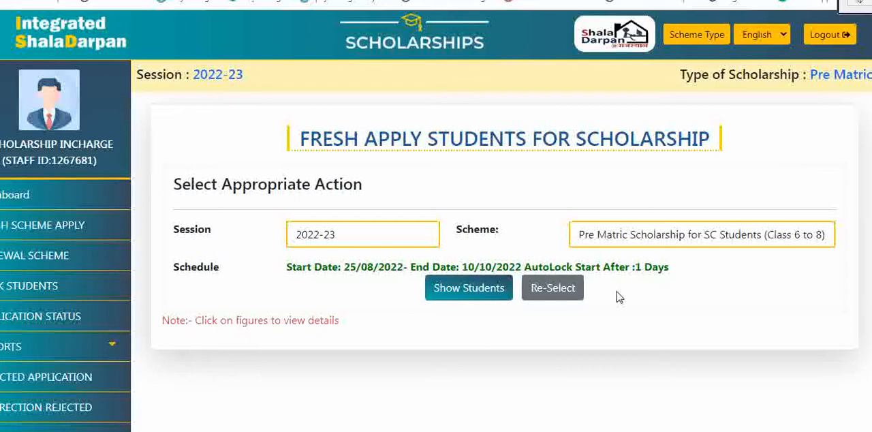
left_click(455, 294)
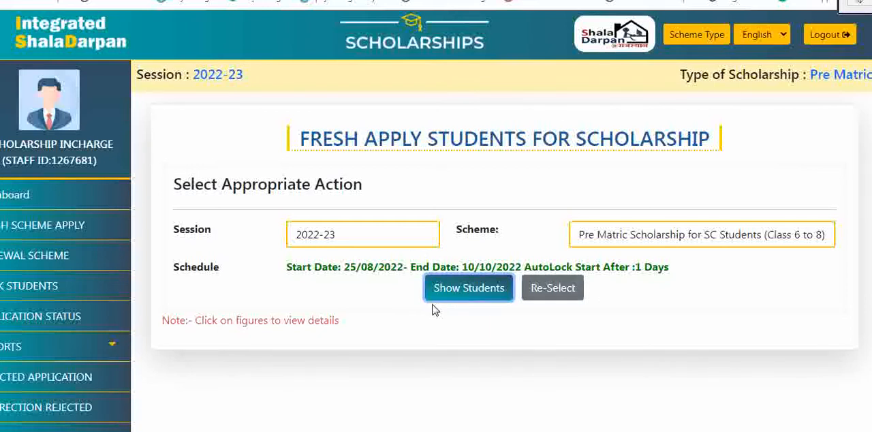
scroll(433, 297, "down", 1)
scroll(433, 297, "down", 1)
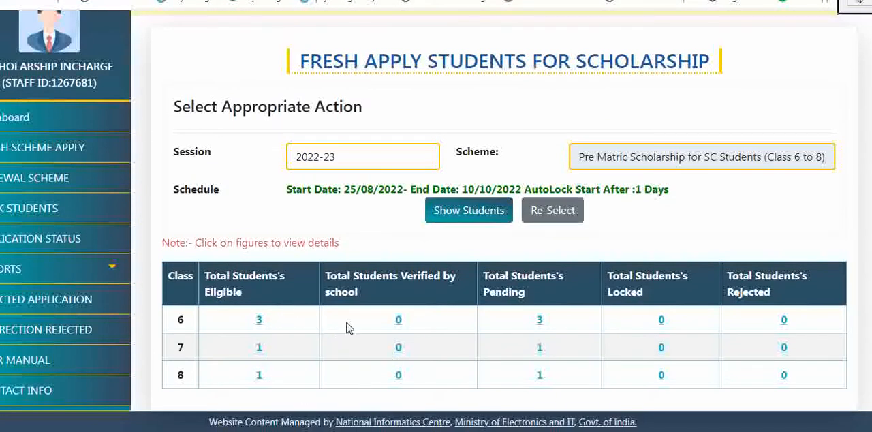
Step: List the eligible class 6 students and open the first student's application form
left_click(260, 325)
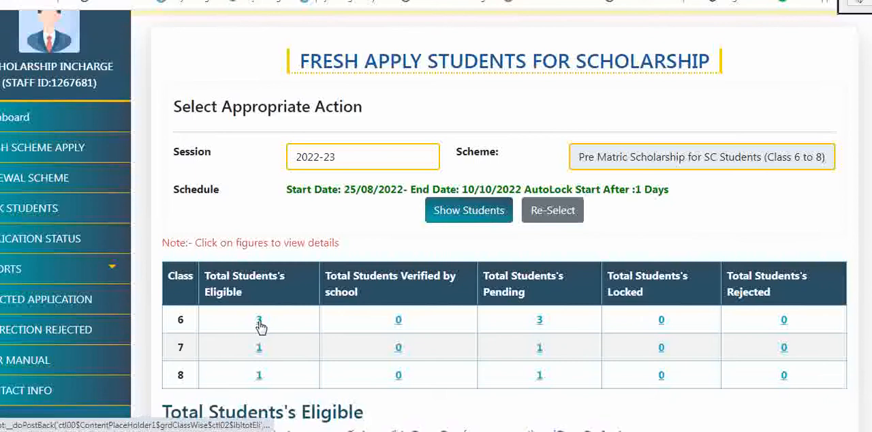
scroll(351, 327, "down", 3)
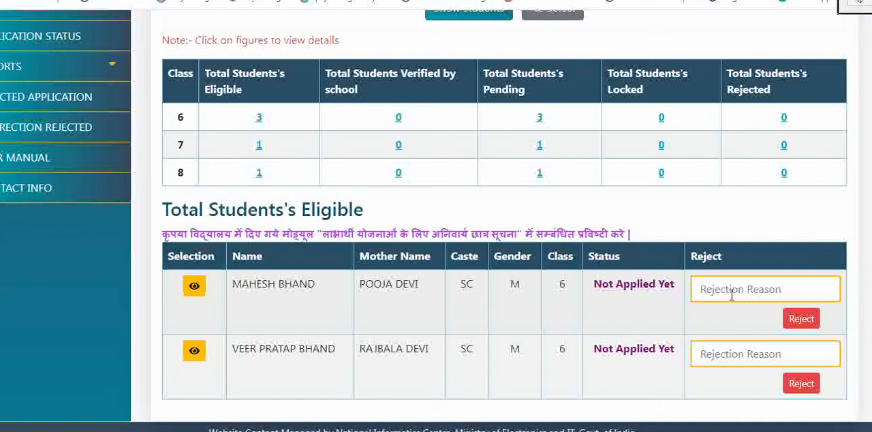
left_click(754, 295)
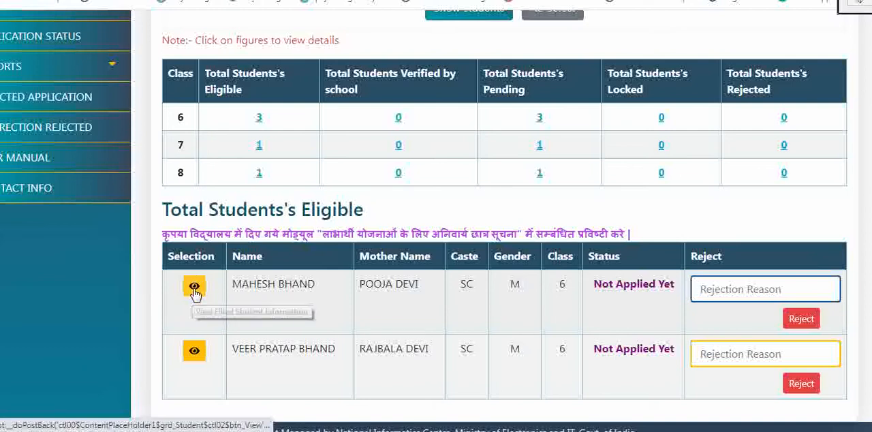
left_click(194, 289)
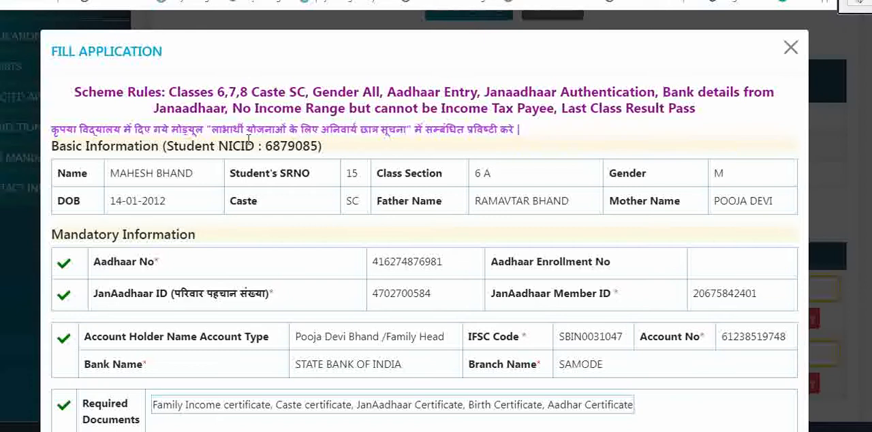
Step: Review the first student's mandatory information, apply for the scholarship and dismiss the notice
scroll(269, 138, "down", 1)
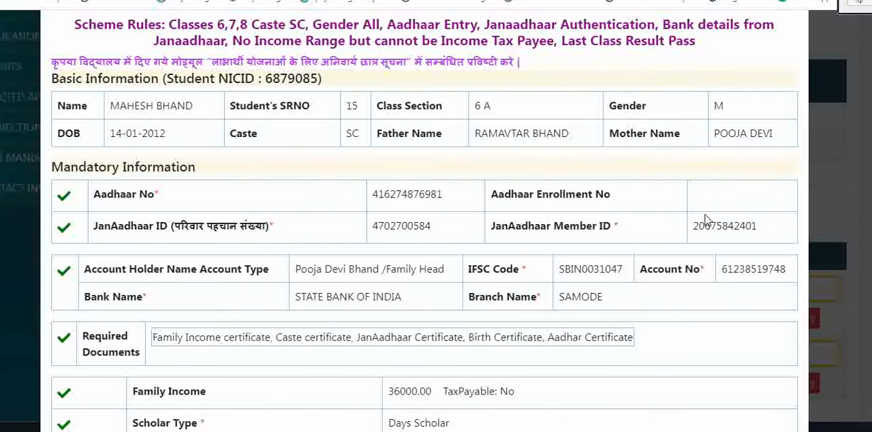
scroll(288, 214, "down", 1)
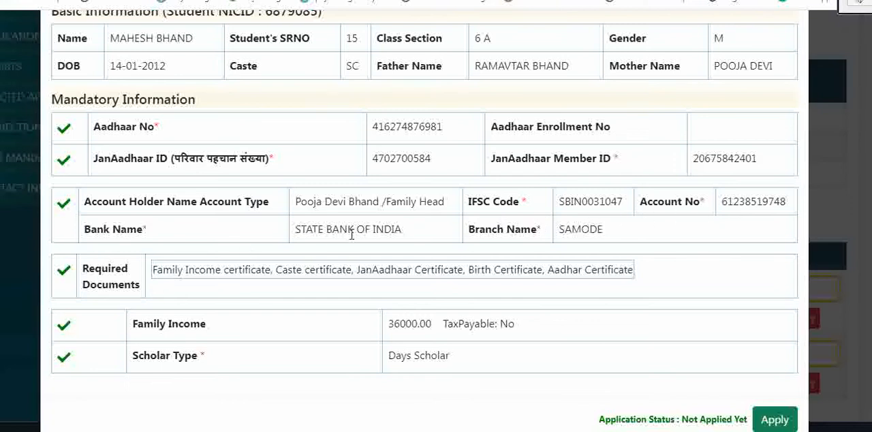
scroll(526, 243, "down", 1)
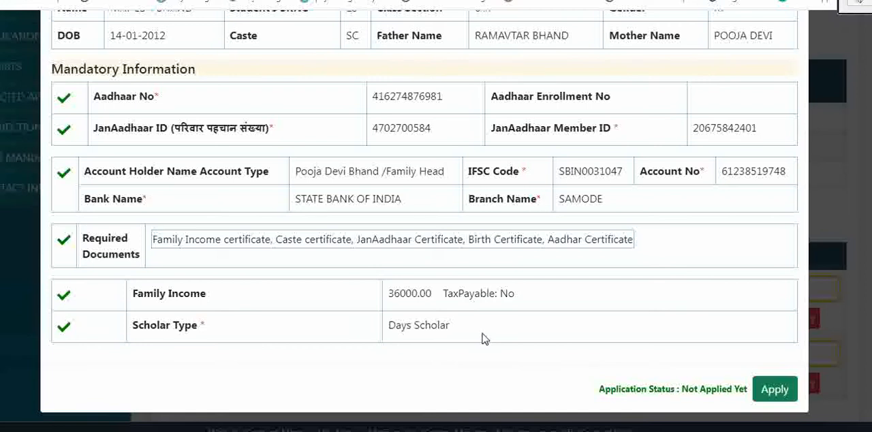
scroll(409, 198, "up", 2)
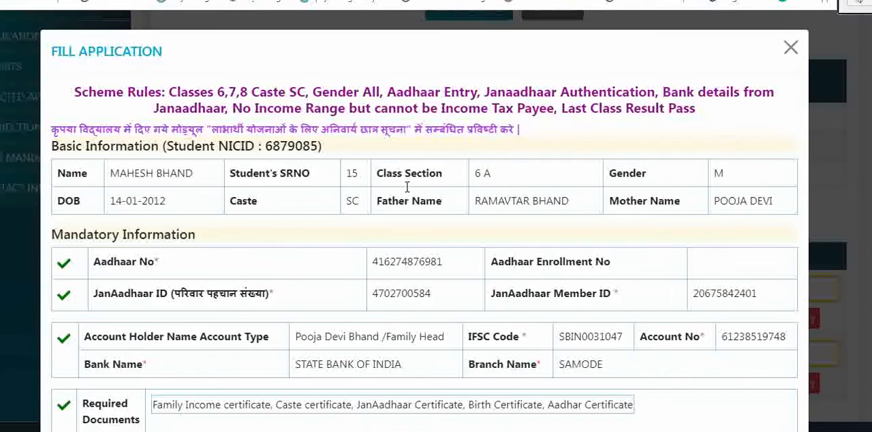
scroll(285, 169, "down", 2)
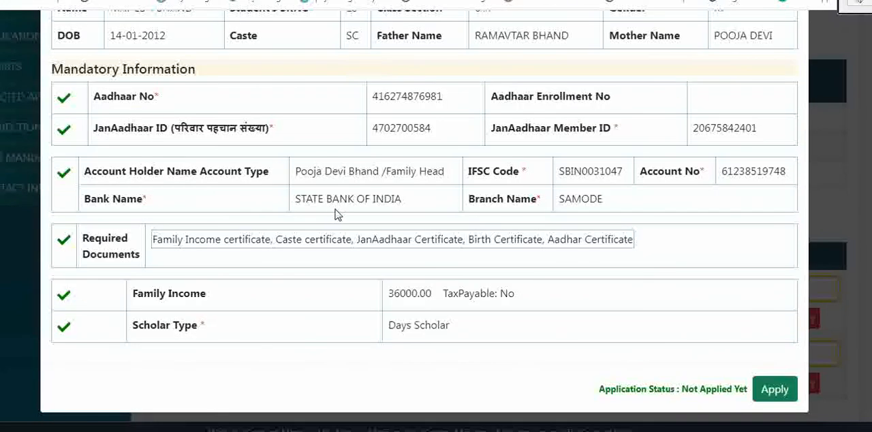
left_click(770, 393)
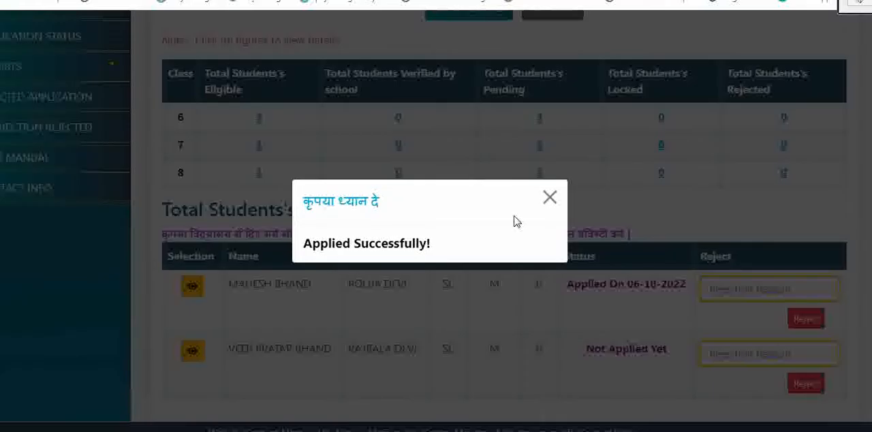
left_click(550, 198)
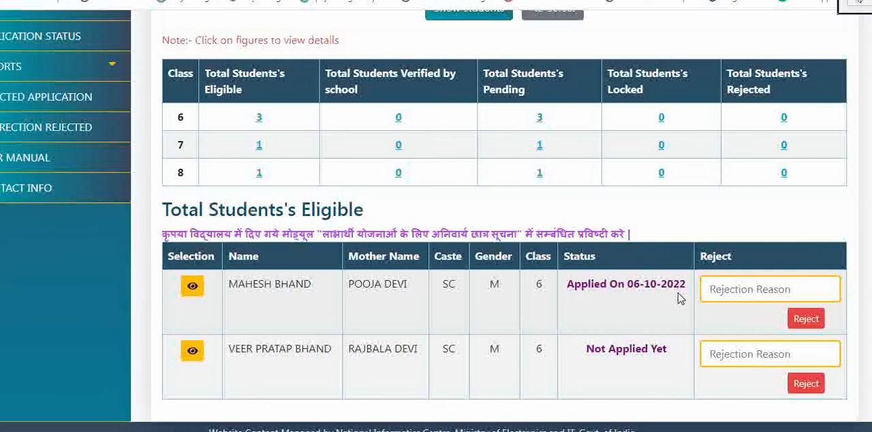
Step: Show renewal applications for Pre Matric Scholarship for SC Students (Class 6 to 8) and list the eligible class 8 students
scroll(521, 310, "up", 3)
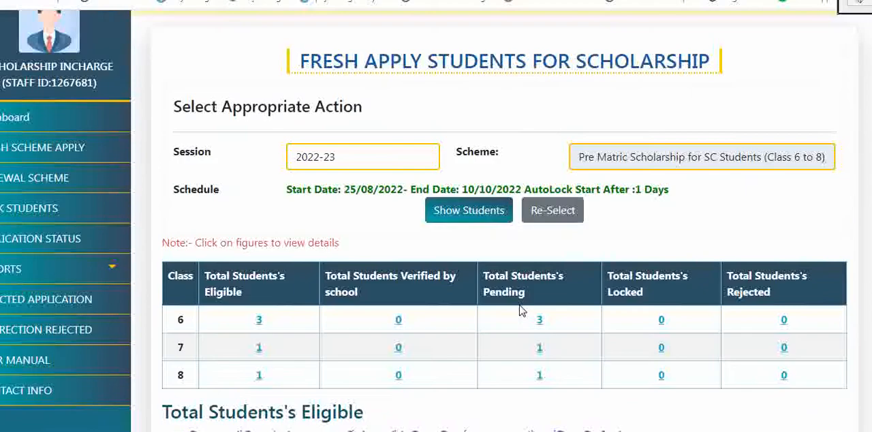
scroll(522, 310, "up", 1)
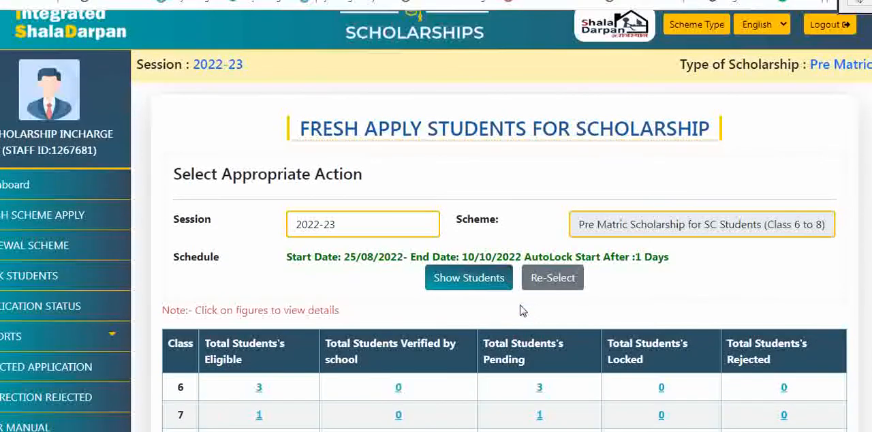
left_click(73, 254)
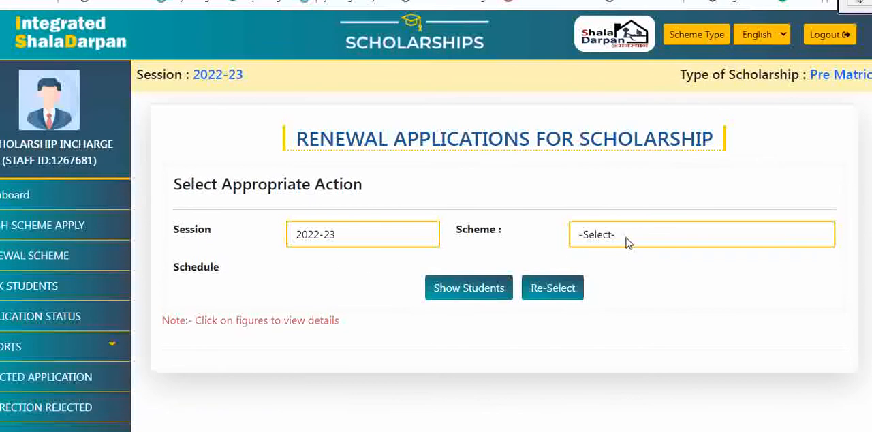
left_click(628, 241)
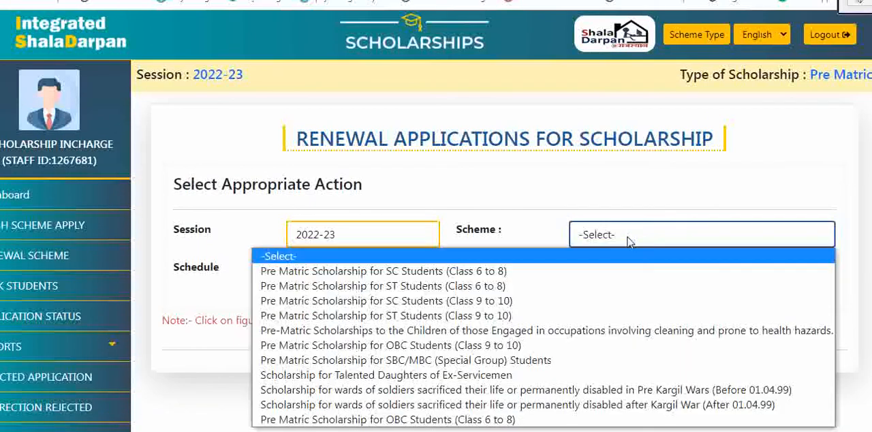
left_click(460, 272)
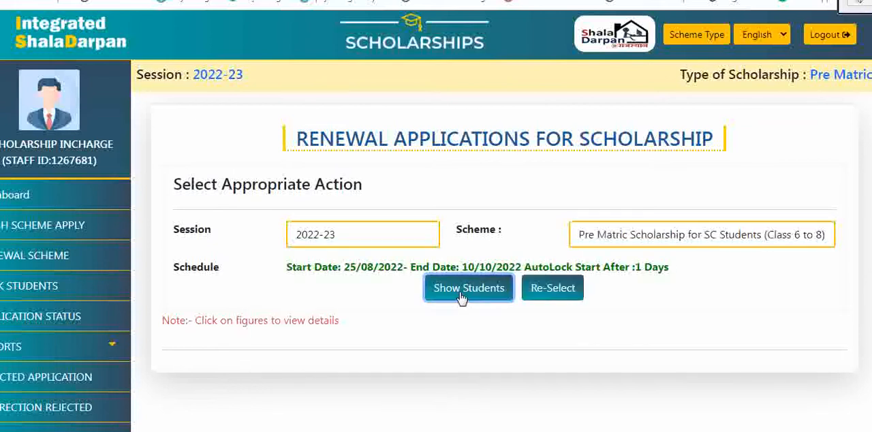
left_click(460, 295)
scroll(463, 290, "down", 1)
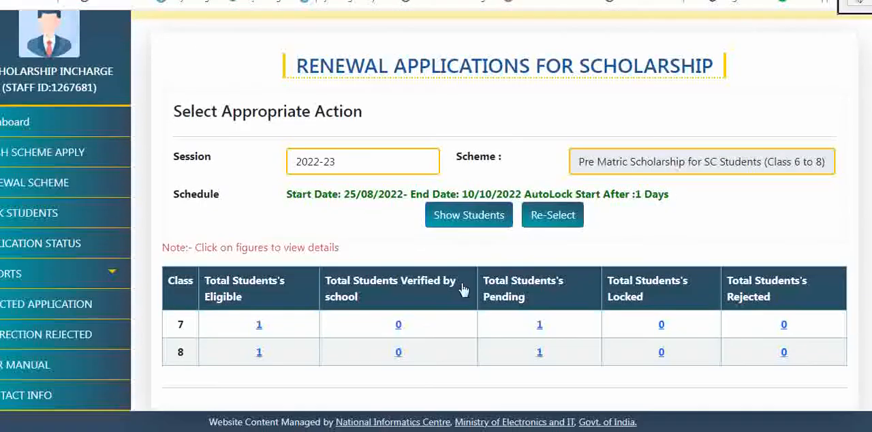
left_click(259, 355)
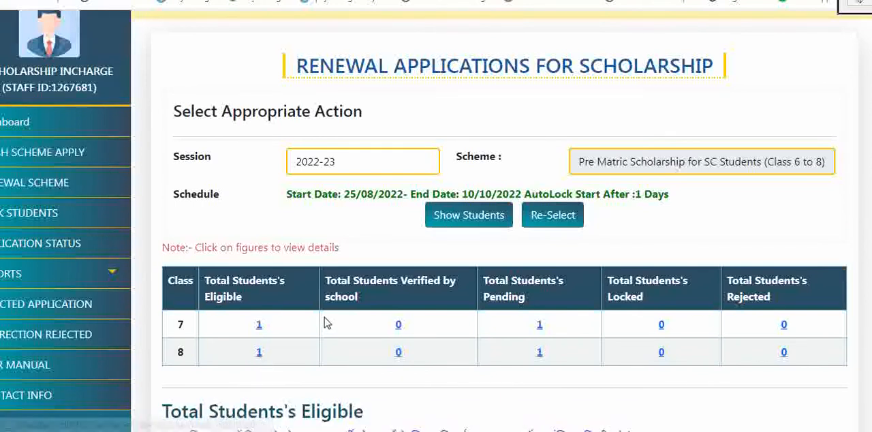
Step: Open the eligible class 8 student's renewal application and examine the basic details and mandatory information, including the family income entry
scroll(319, 320, "down", 3)
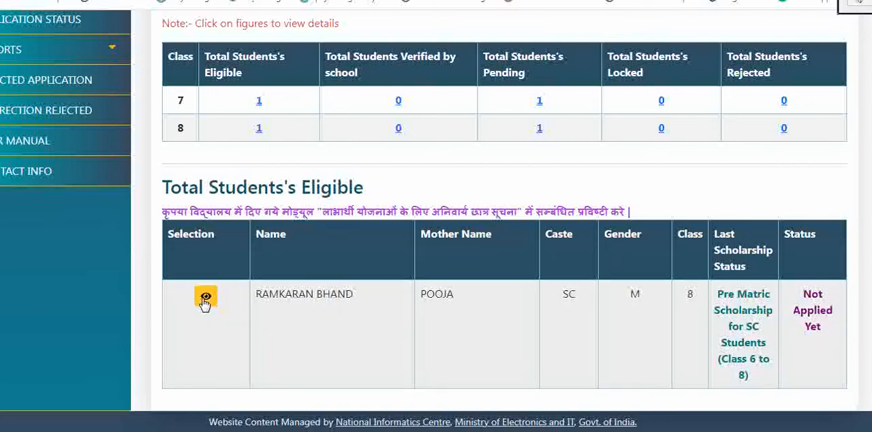
left_click(205, 300)
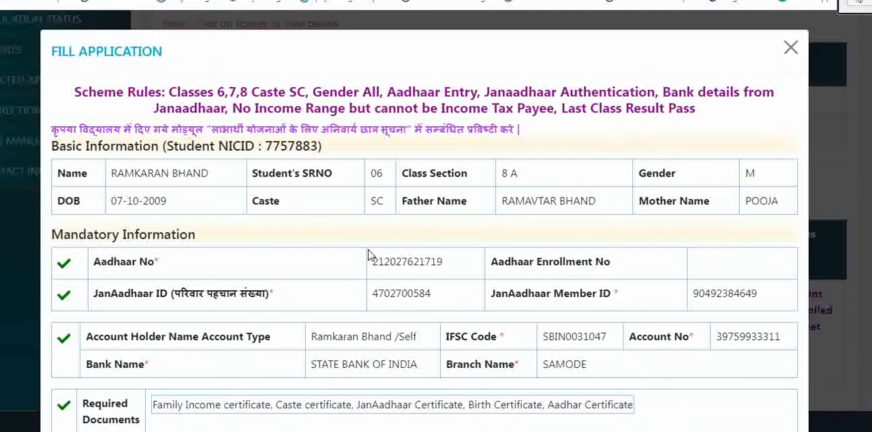
scroll(368, 259, "down", 3)
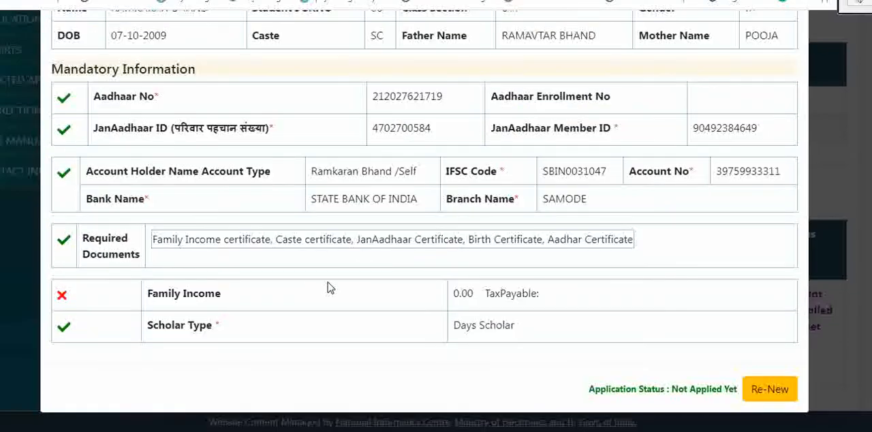
scroll(330, 287, "up", 3)
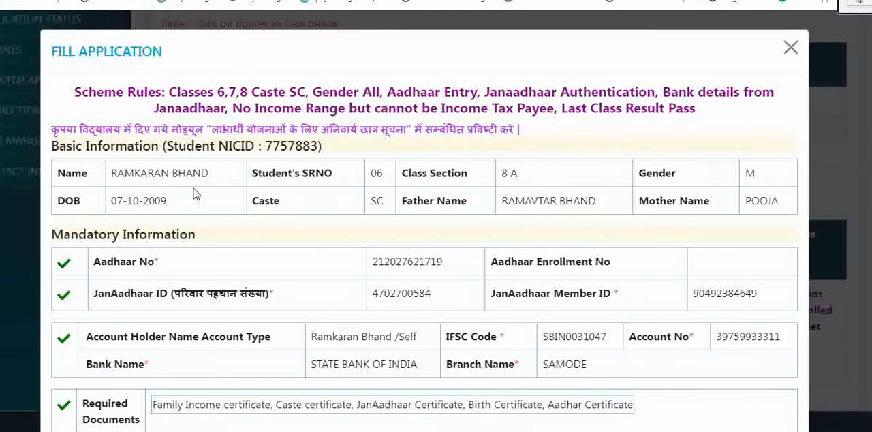
scroll(198, 191, "down", 3)
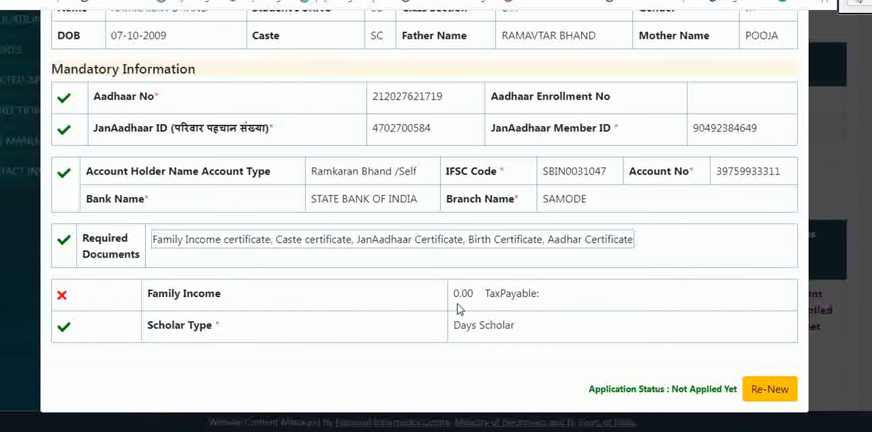
scroll(566, 301, "up", 3)
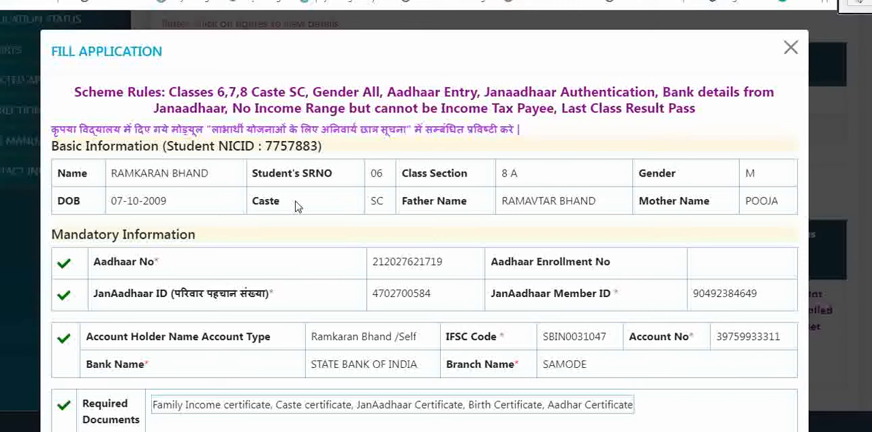
scroll(357, 194, "down", 2)
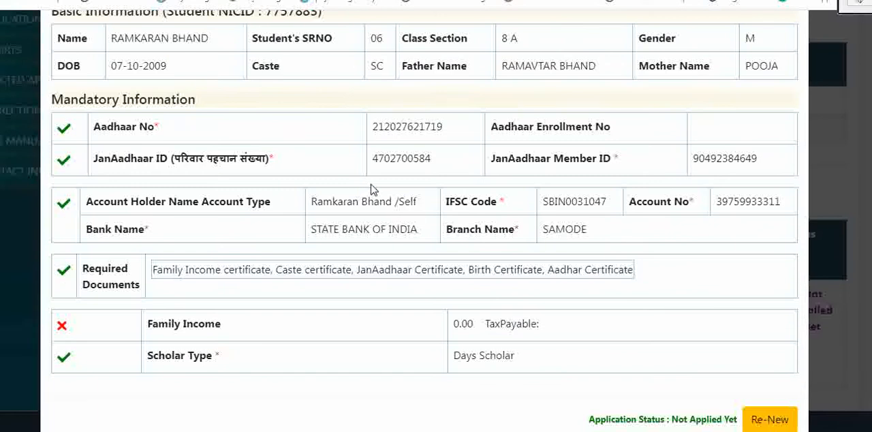
scroll(362, 192, "down", 1)
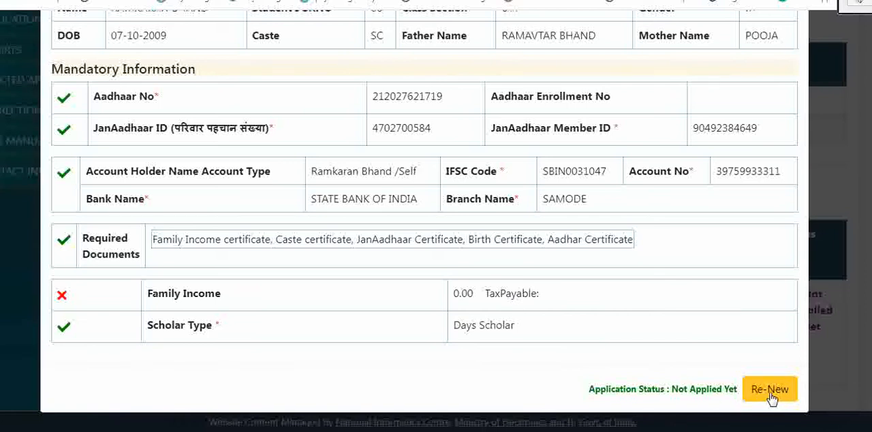
scroll(758, 390, "up", 3)
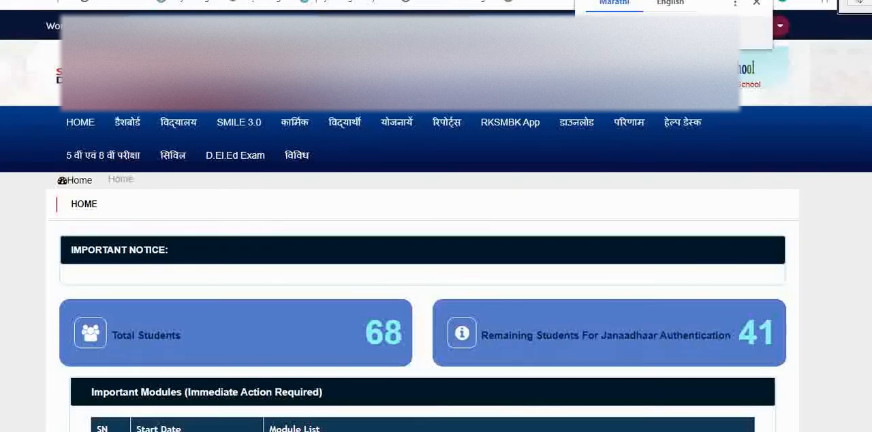
Step: Switch to the ShalaDarpan school portal, open mandatory student information for beneficiary schemes and choose class 8, section A
left_click(352, 131)
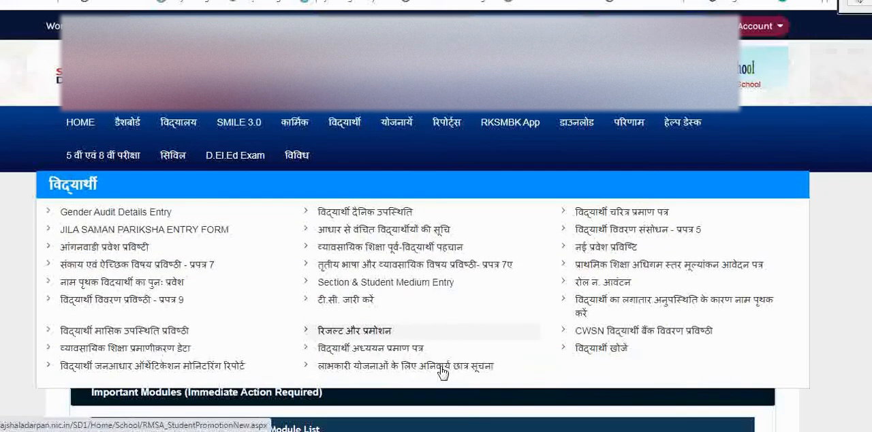
left_click(370, 368)
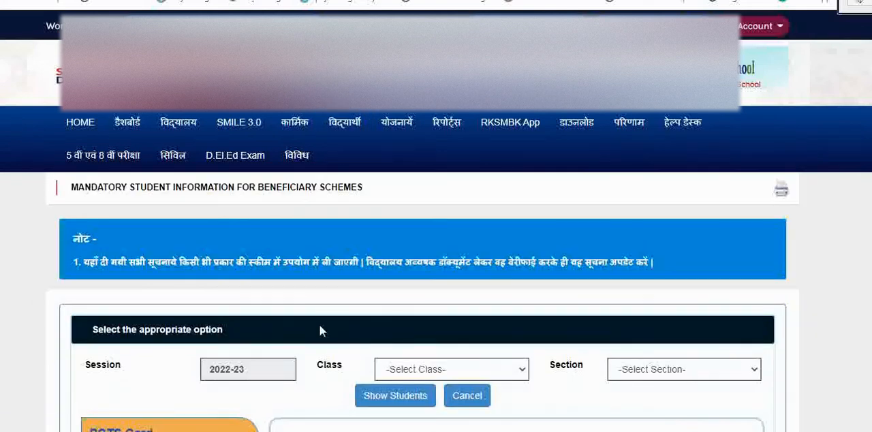
scroll(321, 327, "down", 2)
left_click(461, 239)
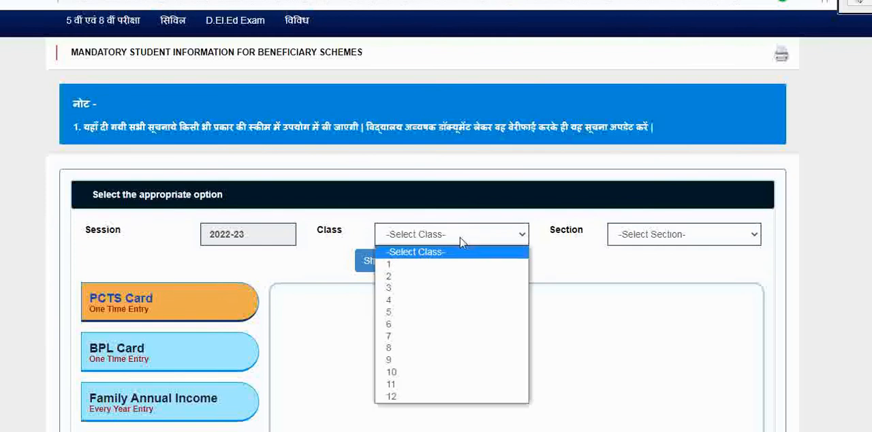
left_click(414, 349)
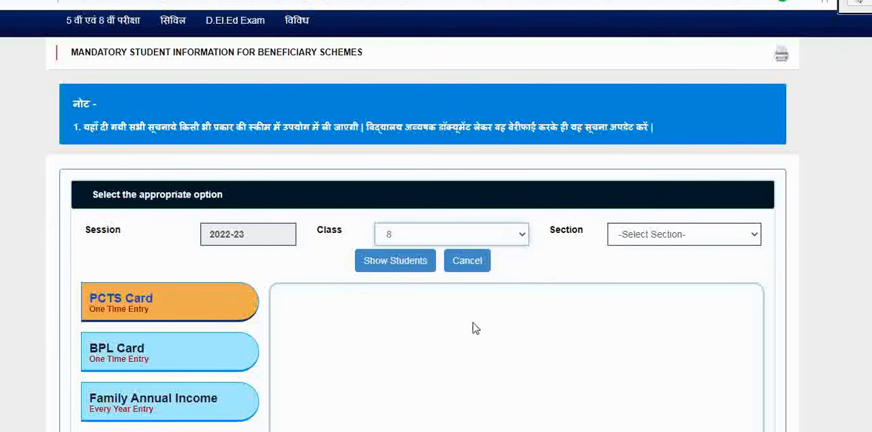
left_click(672, 236)
left_click(662, 266)
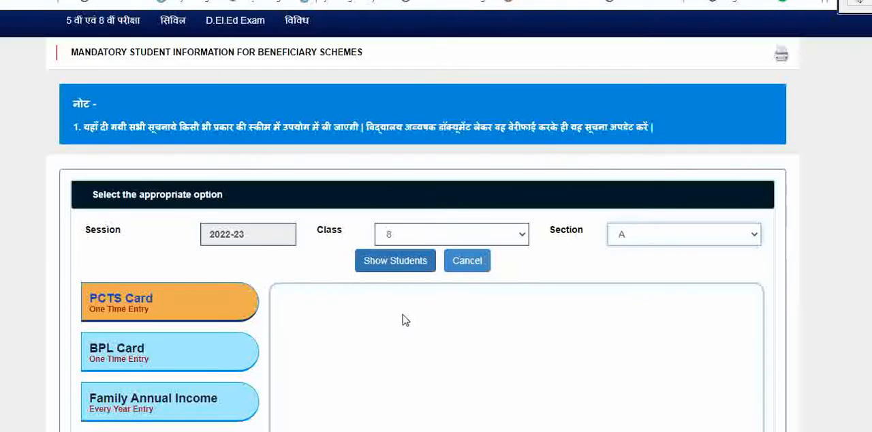
Step: List the students of class 8, section A and show their Family Annual Income entries
scroll(402, 316, "down", 3)
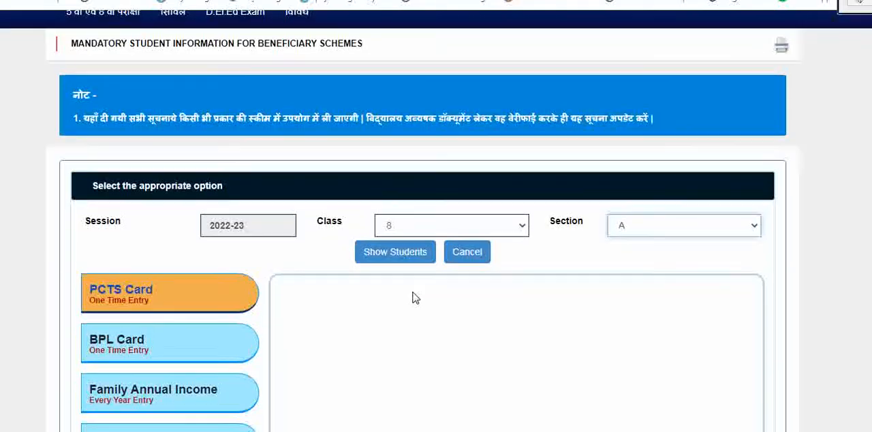
left_click(175, 278)
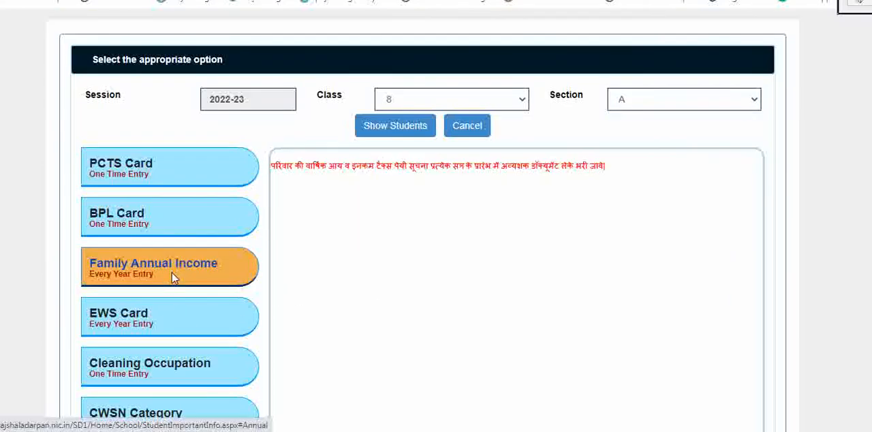
left_click(402, 129)
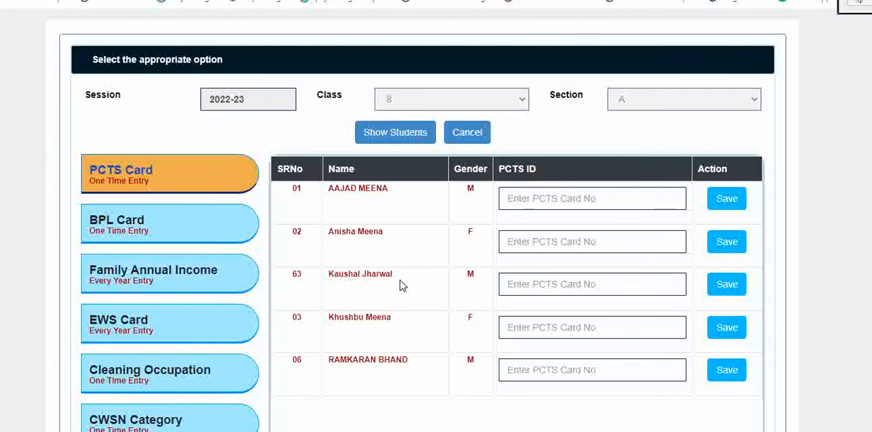
left_click(540, 370)
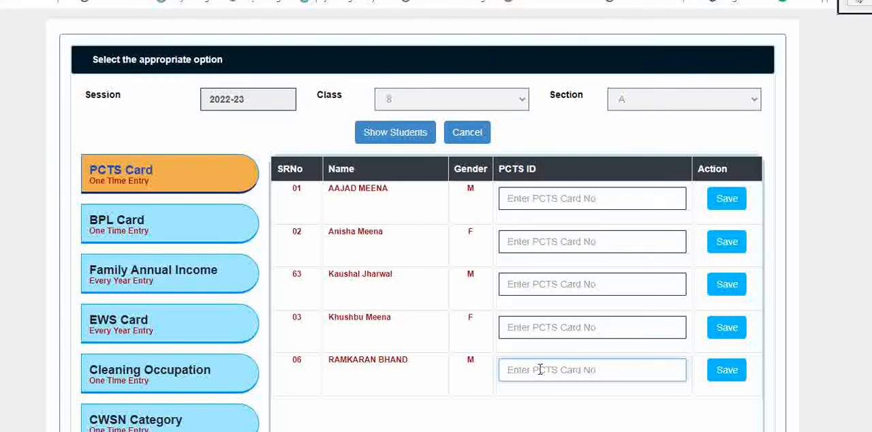
left_click(181, 288)
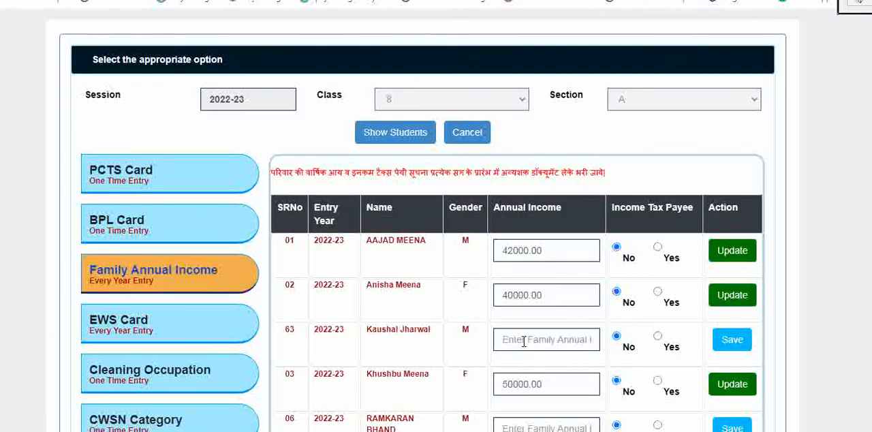
Step: Set the renewal applicant's family annual income to 45000 with income tax payee No, save the entry and dismiss the notice
scroll(525, 333, "down", 2)
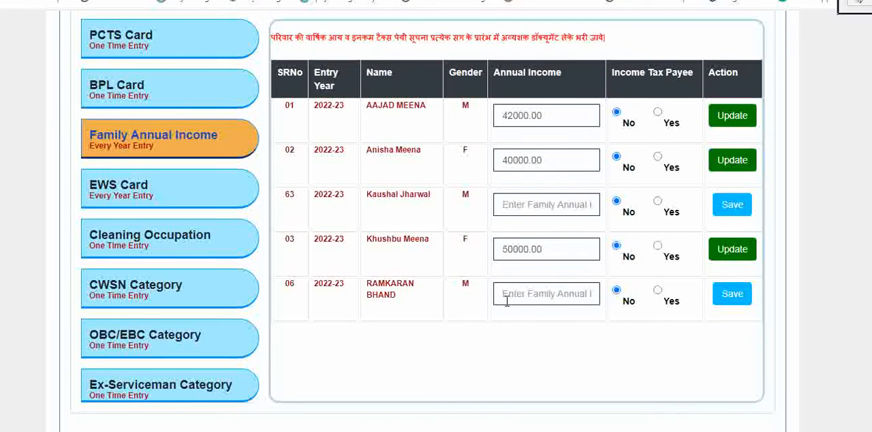
left_click(506, 295)
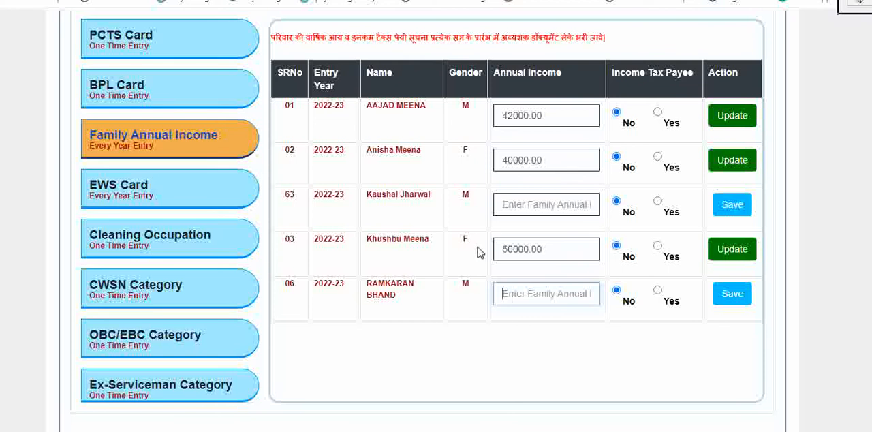
type("45000")
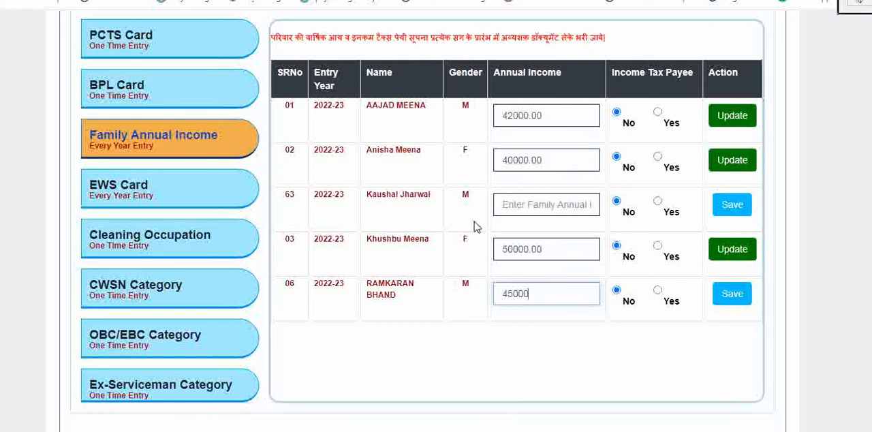
left_click(733, 295)
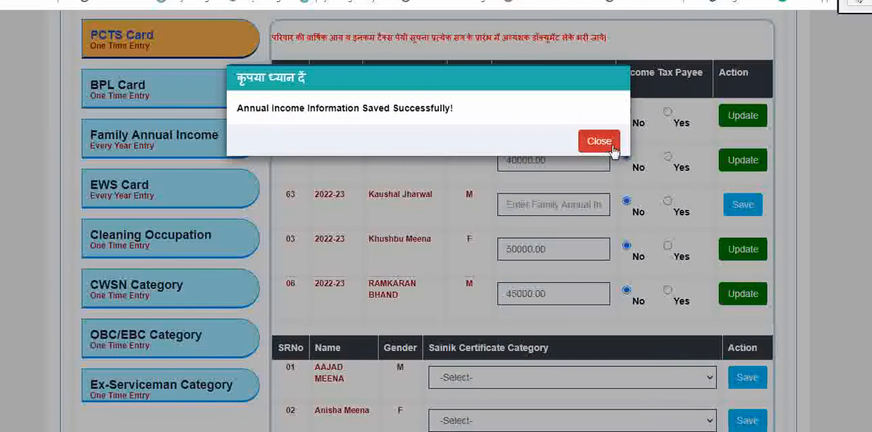
left_click(612, 145)
scroll(631, 233, "down", 3)
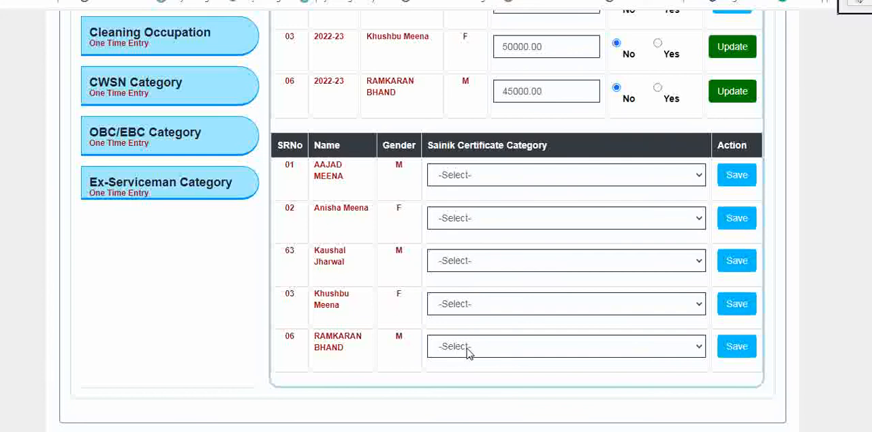
scroll(476, 315, "up", 4)
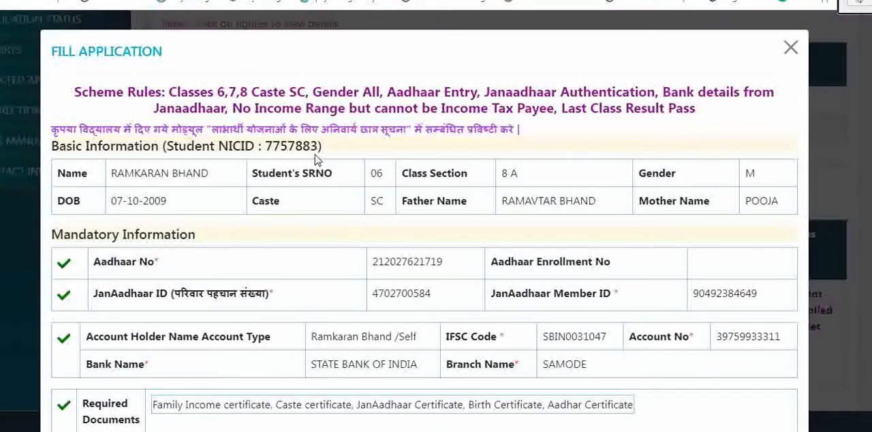
Step: Return to the scholarship portal, reopen the class 8 student's application form, renew the application and dismiss the notice
scroll(316, 159, "down", 3)
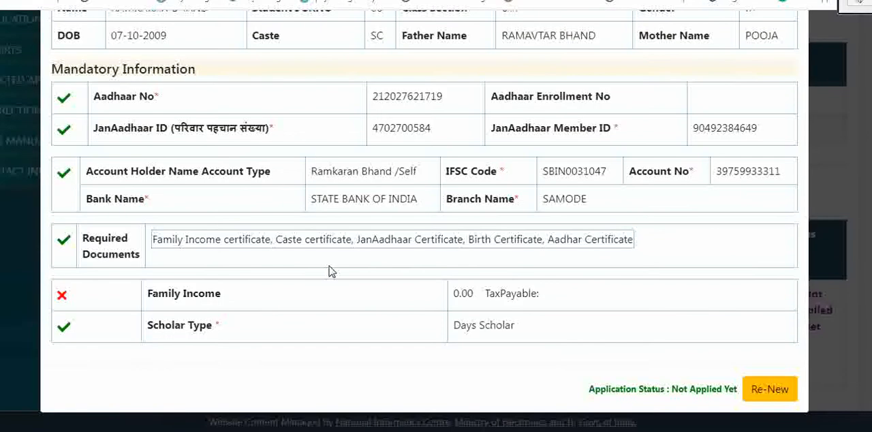
scroll(618, 253, "up", 3)
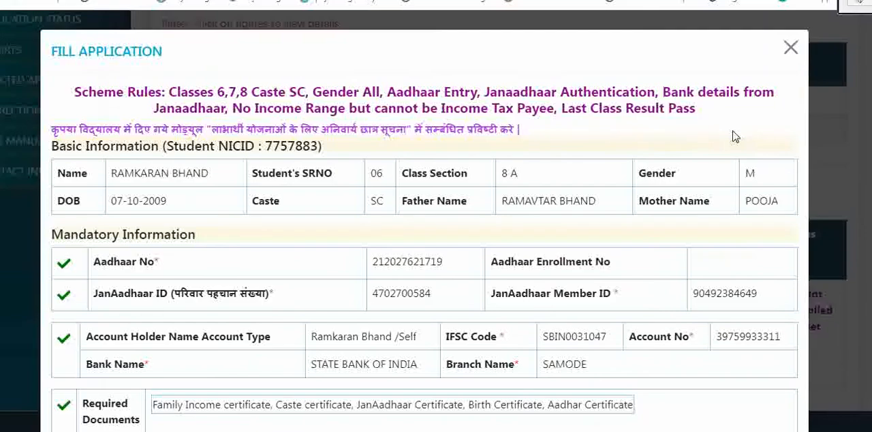
left_click(788, 43)
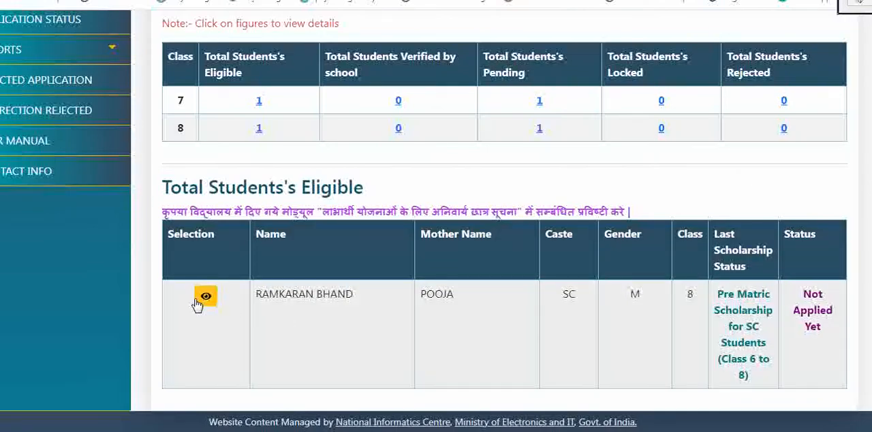
left_click(206, 296)
scroll(270, 281, "down", 3)
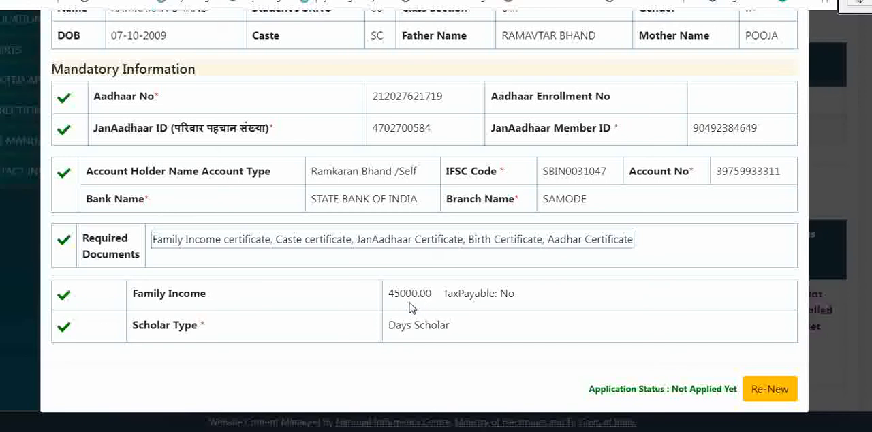
left_click(764, 393)
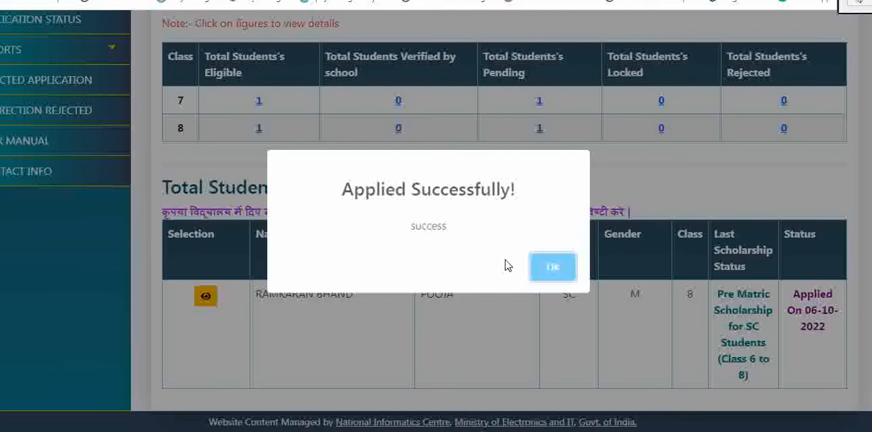
left_click(552, 268)
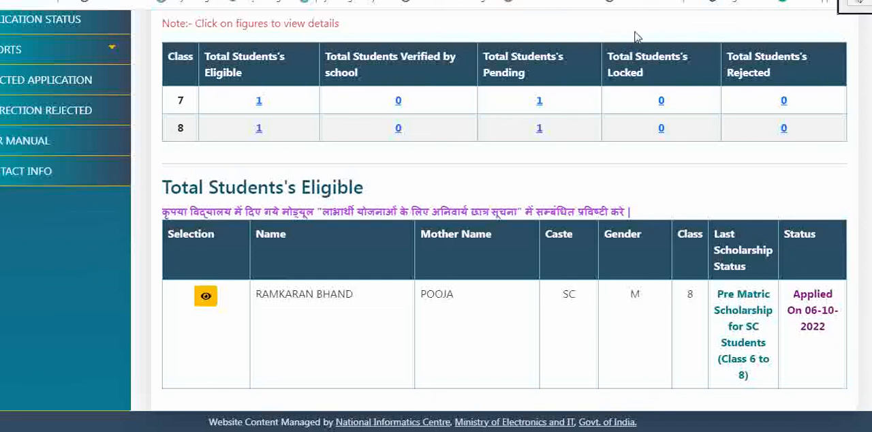
Step: Change the scholarship scheme to work on to session 2022-23 with type Post Matric
left_click_drag(635, 32, 592, 200)
left_click(388, 305)
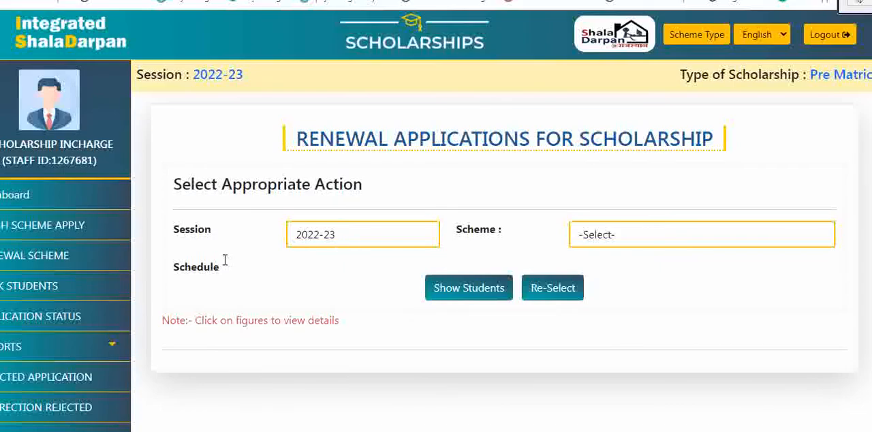
left_click(705, 38)
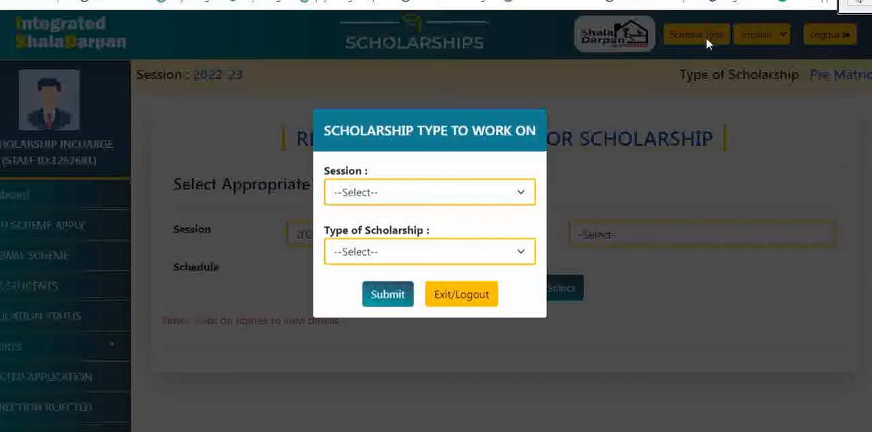
left_click(430, 201)
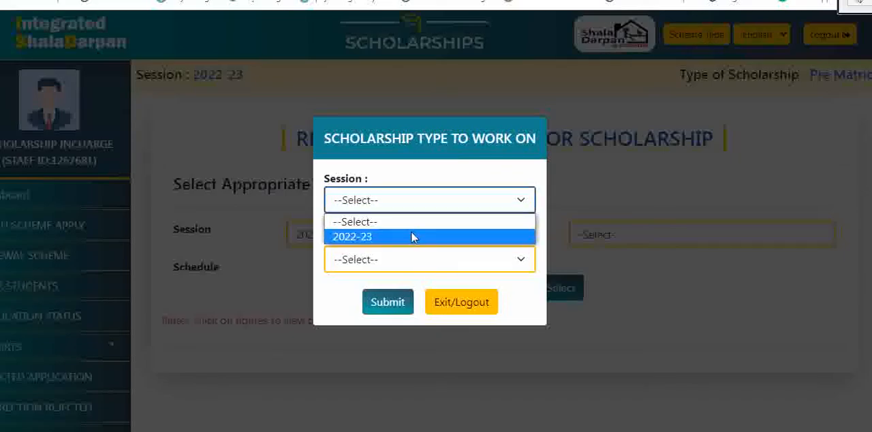
left_click(413, 237)
left_click(403, 260)
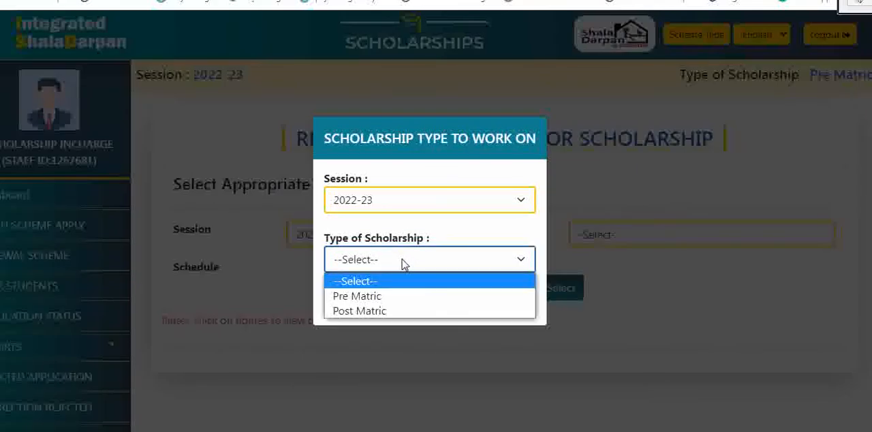
left_click(369, 310)
left_click(383, 311)
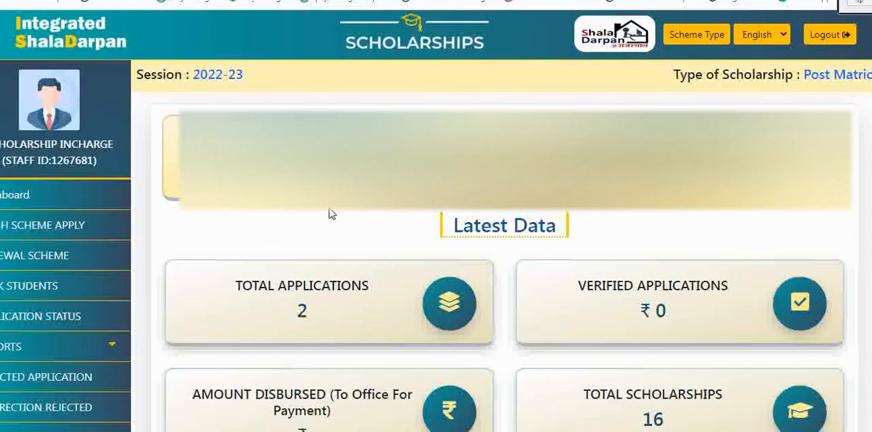
Step: List the eligible class 12 students for fresh application under Post Matric Scholarship for SC Students (Class 11 to 12)
scroll(327, 218, "down", 1)
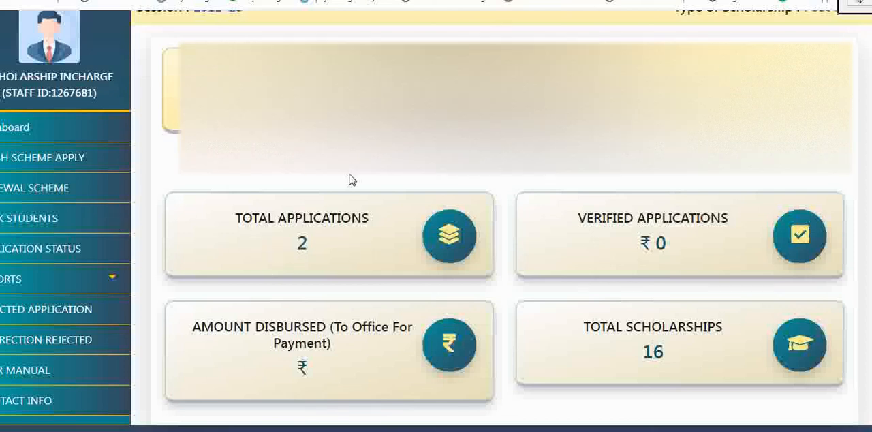
scroll(350, 179, "up", 1)
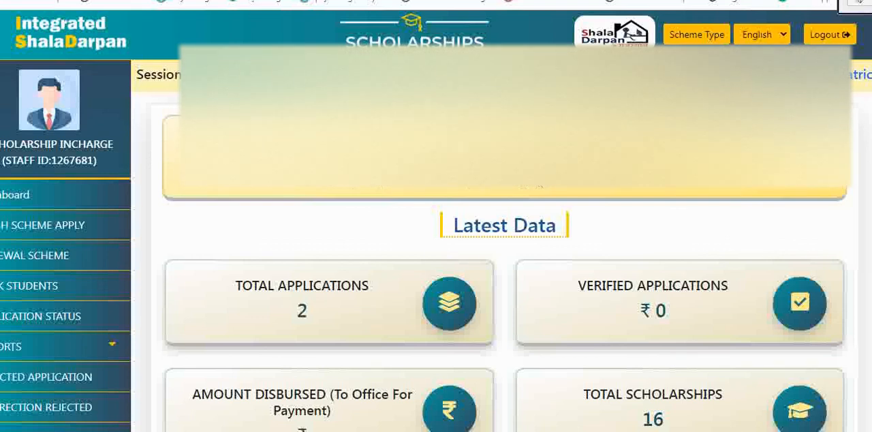
scroll(72, 221, "down", 1)
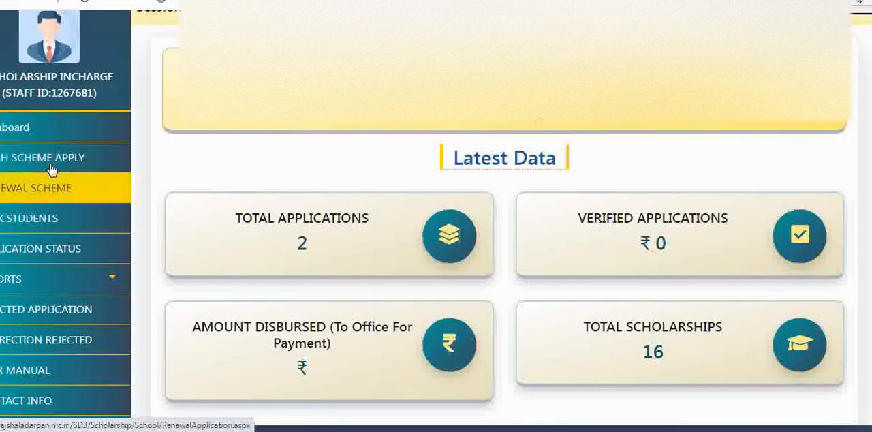
left_click(72, 162)
left_click(605, 238)
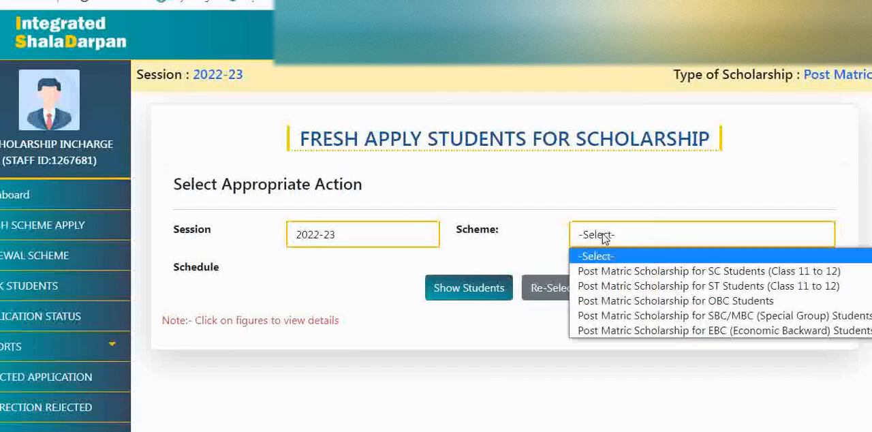
left_click(651, 272)
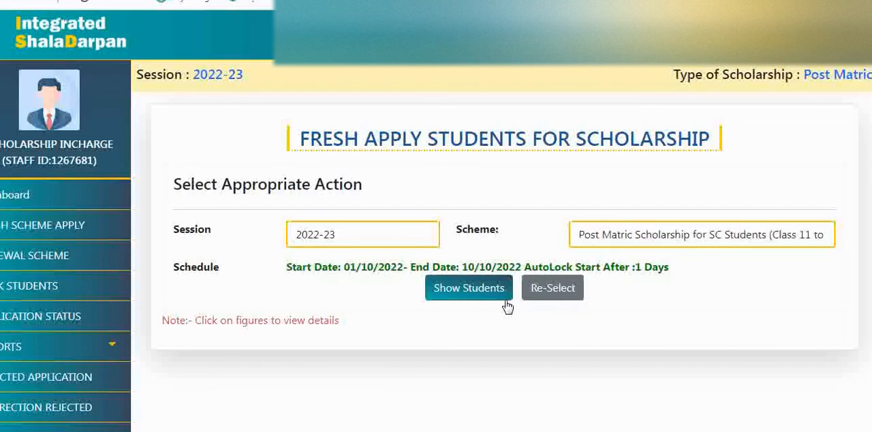
left_click(475, 297)
scroll(481, 300, "down", 1)
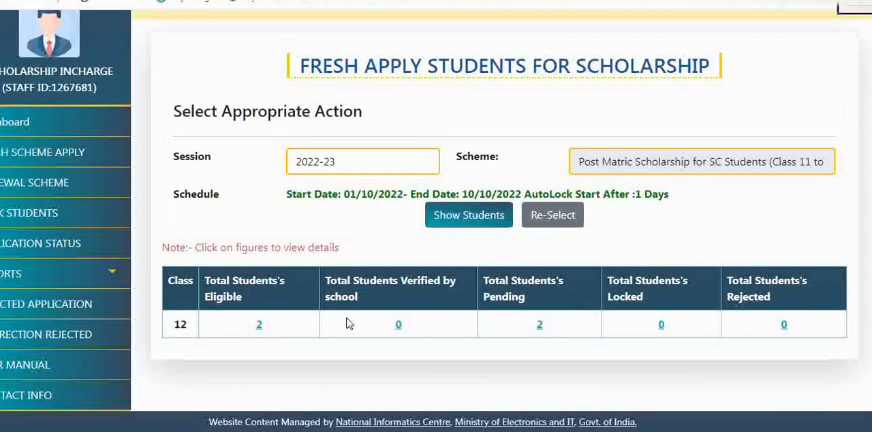
left_click(259, 327)
scroll(272, 334, "down", 2)
Step: Open the first listed class 12 student's fresh application form, check the scheme rules and mandatory information, and close the form
left_click(196, 278)
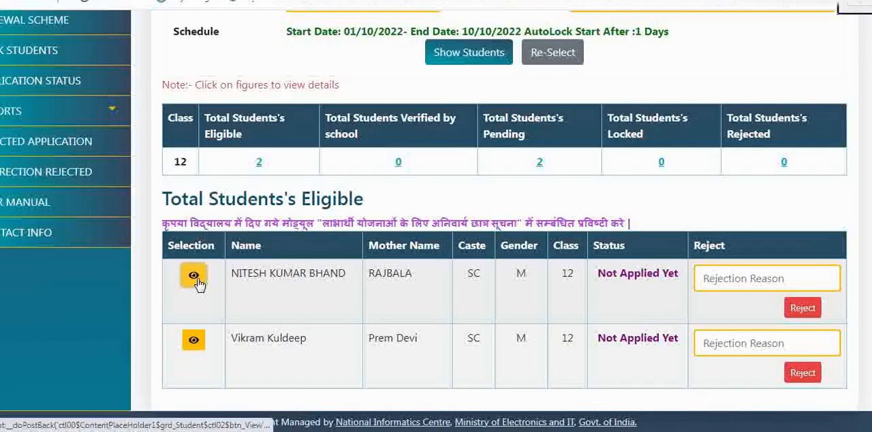
scroll(270, 266, "down", 2)
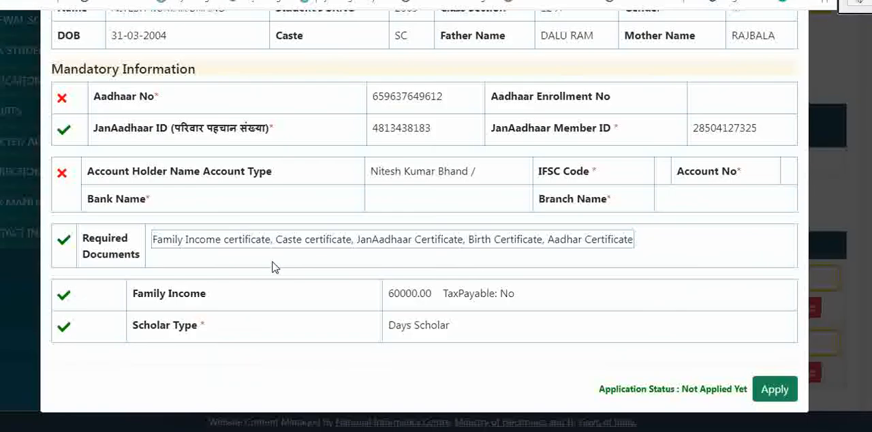
scroll(224, 284, "up", 3)
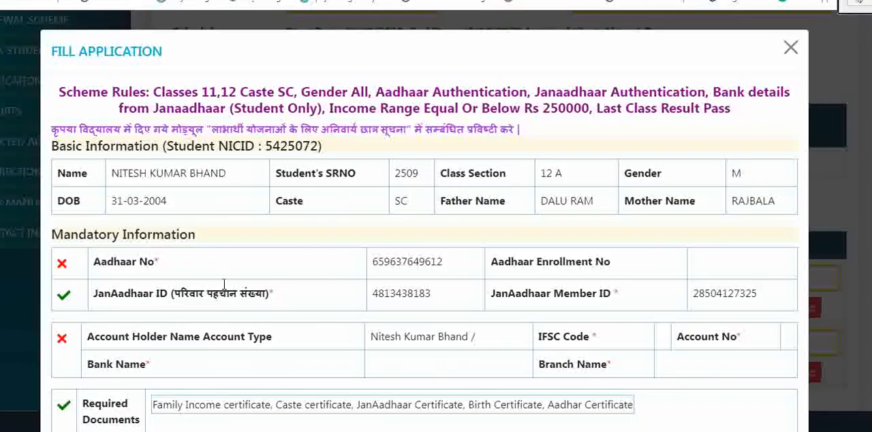
scroll(198, 214, "down", 2)
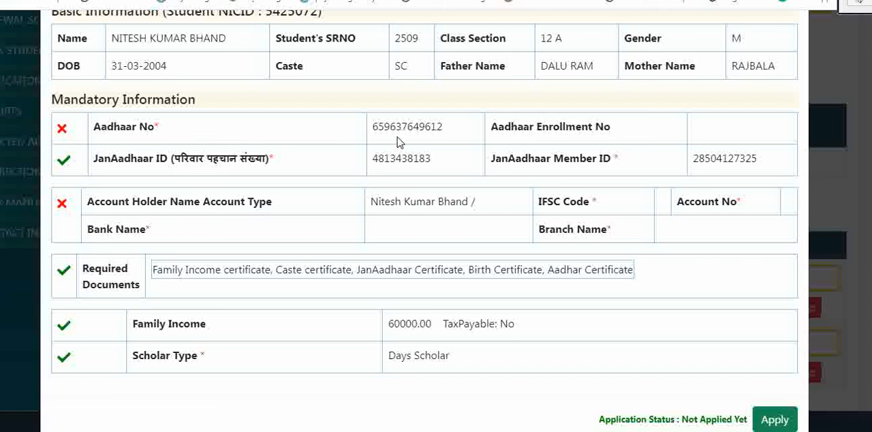
scroll(225, 196, "up", 2)
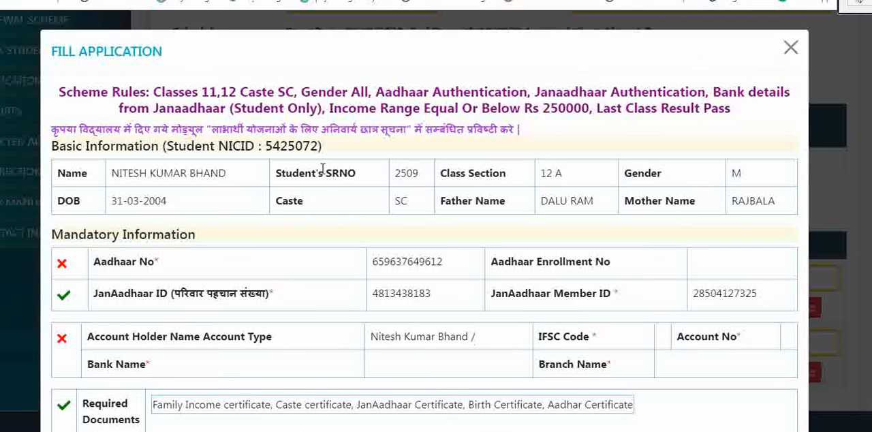
left_click(790, 47)
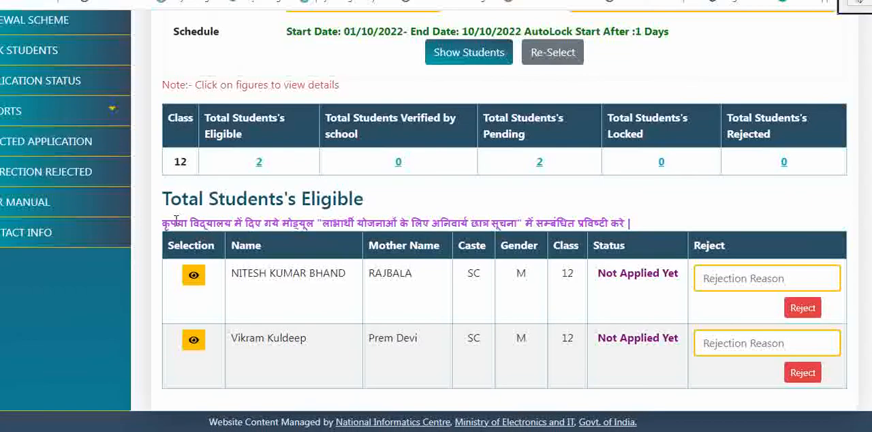
Step: List the eligible class 12 students for renewal under Post Matric Scholarship for SC Students (Class 11 to 12)
scroll(130, 147, "up", 3)
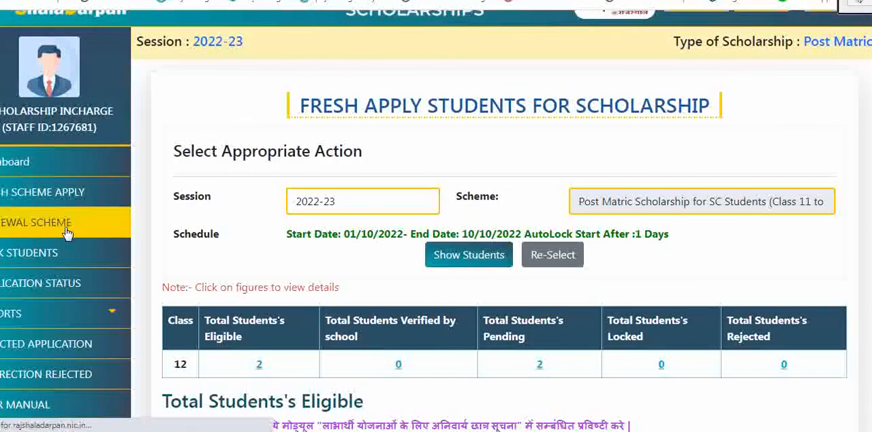
left_click(76, 219)
left_click(647, 239)
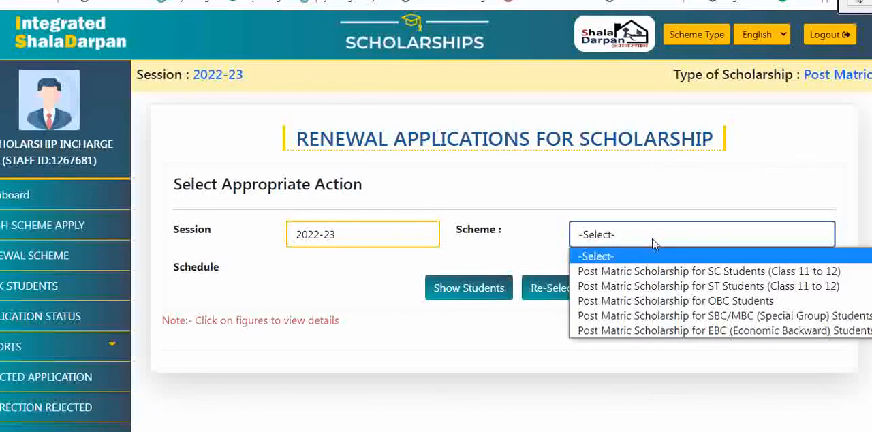
left_click(649, 277)
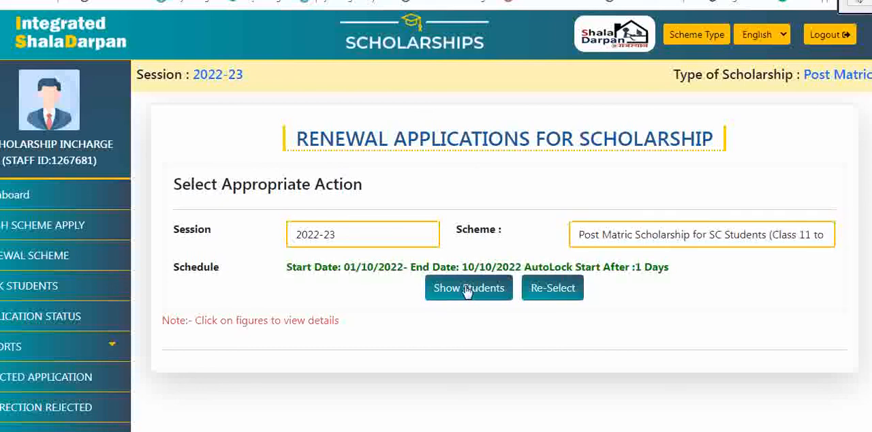
left_click(453, 290)
scroll(367, 300, "down", 1)
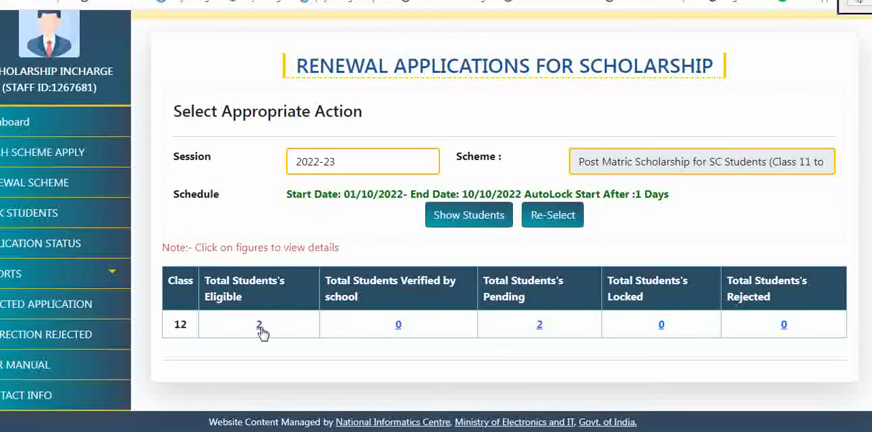
left_click(262, 331)
scroll(260, 344, "down", 3)
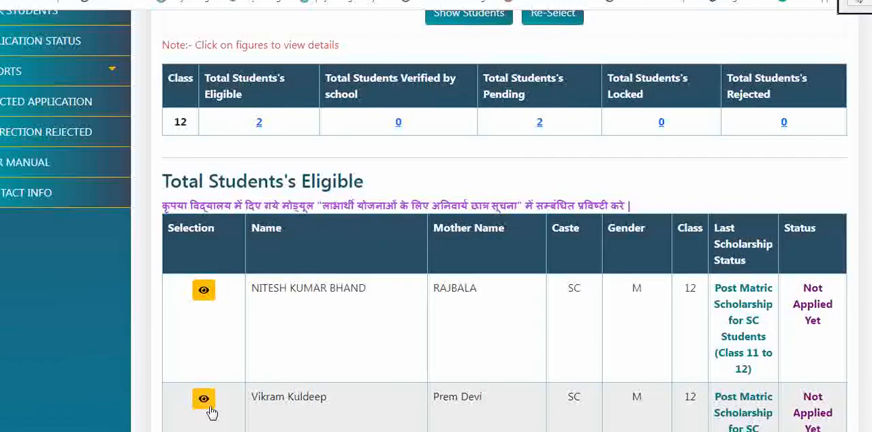
Step: Open the second listed class 12 student's renewal form, check the Aadhaar, bank, document and family income entries, and close the form
left_click(205, 401)
scroll(355, 334, "down", 2)
scroll(212, 315, "down", 1)
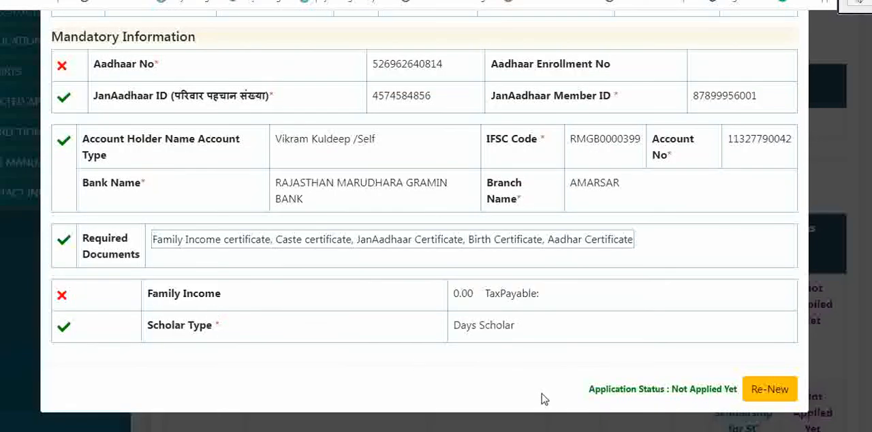
scroll(293, 305, "up", 3)
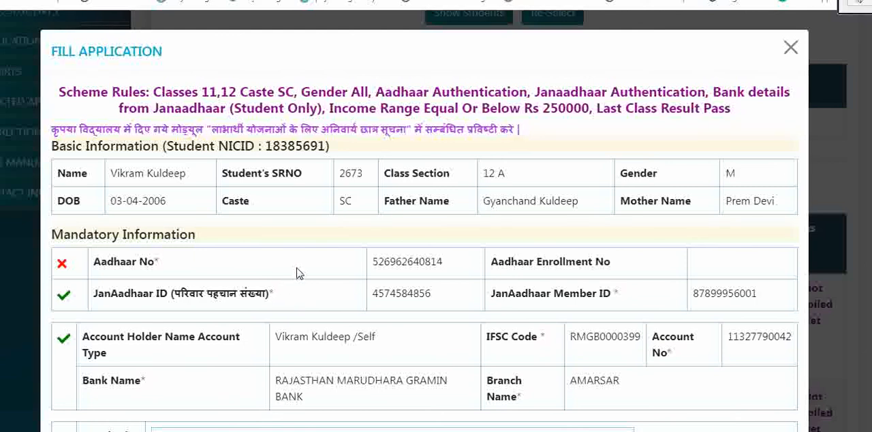
scroll(272, 241, "down", 1)
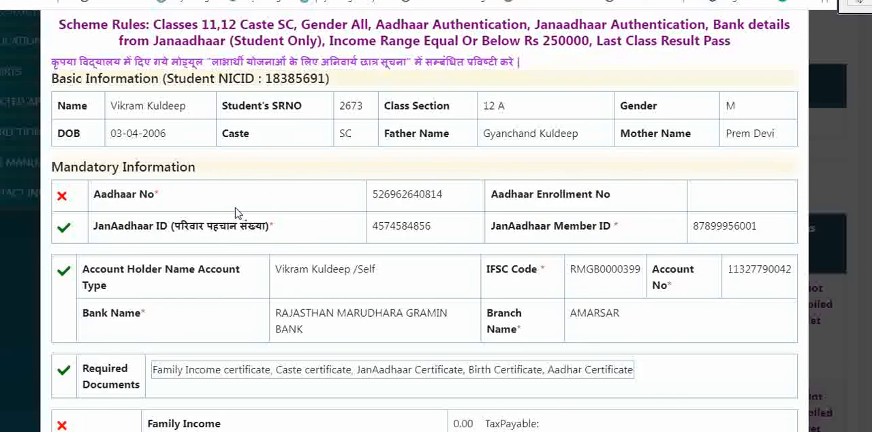
scroll(87, 337, "down", 2)
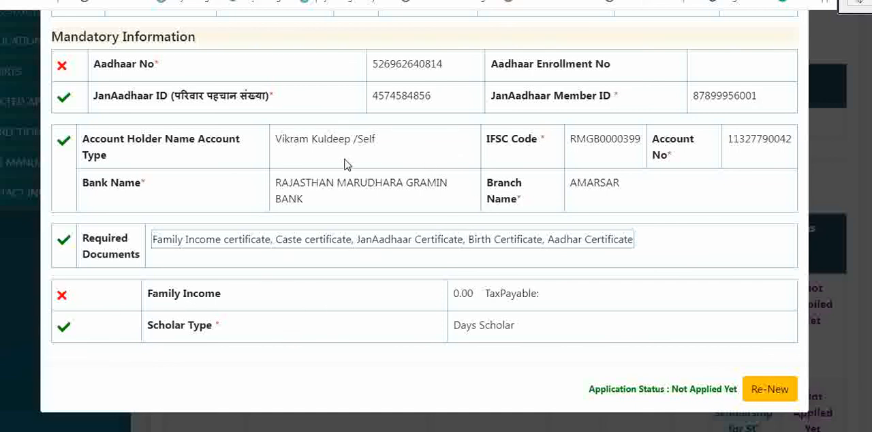
scroll(344, 165, "up", 2)
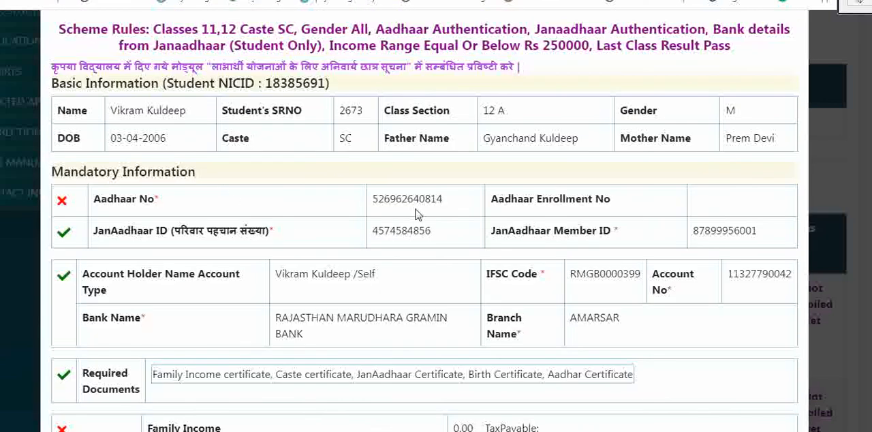
scroll(417, 212, "down", 2)
scroll(565, 303, "up", 3)
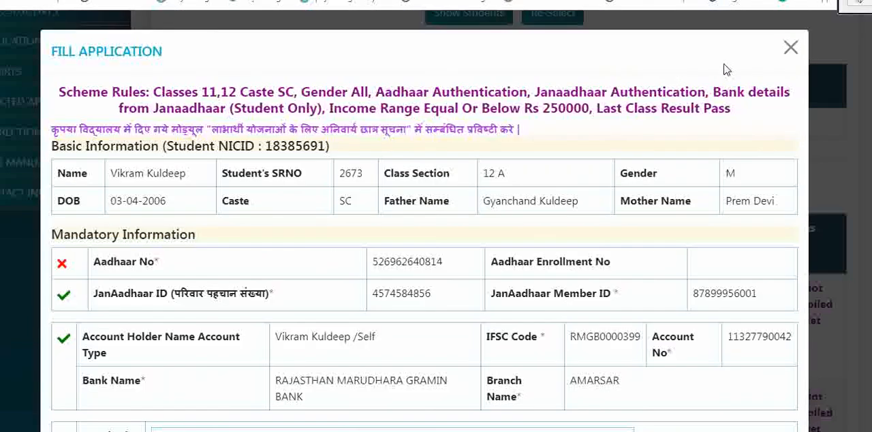
left_click(790, 47)
scroll(512, 235, "up", 4)
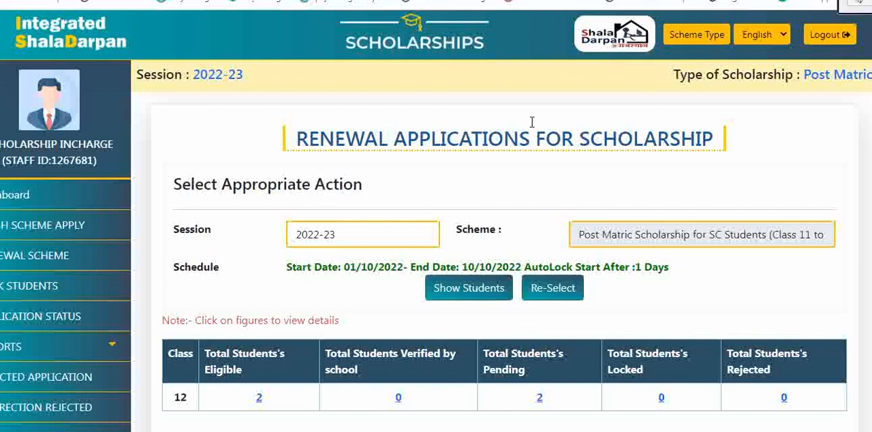
left_click_drag(866, 2, 606, 2)
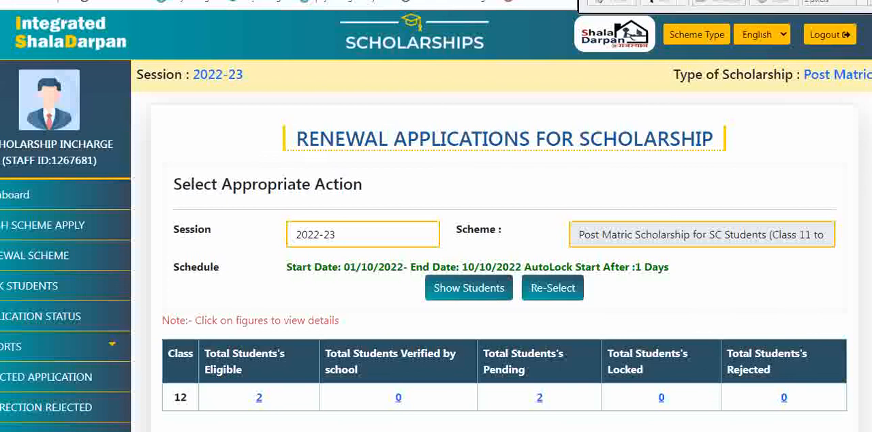